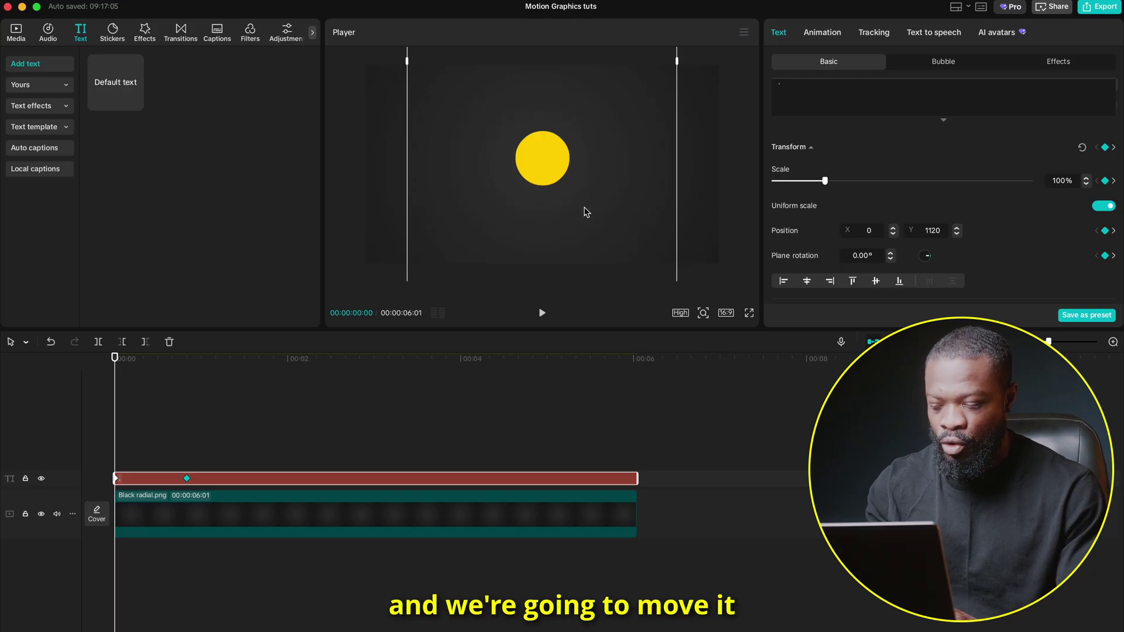
Start the yellow dot above the frame and give its second keyframe a Cubic Out ease
left_click_drag(584, 209, 584, 81)
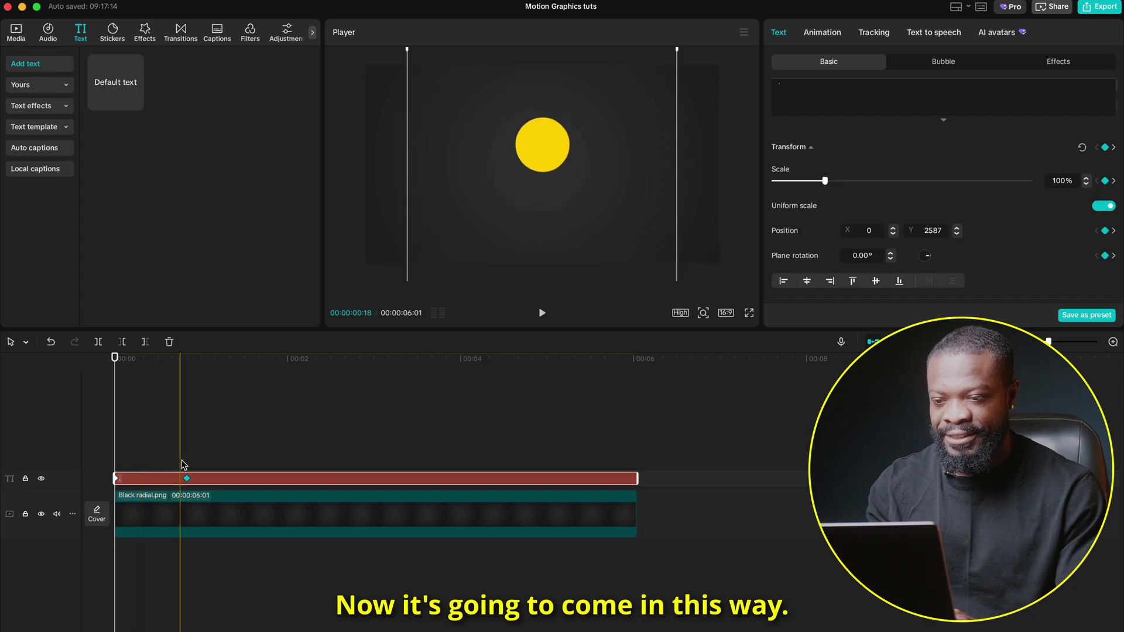
right_click(187, 478)
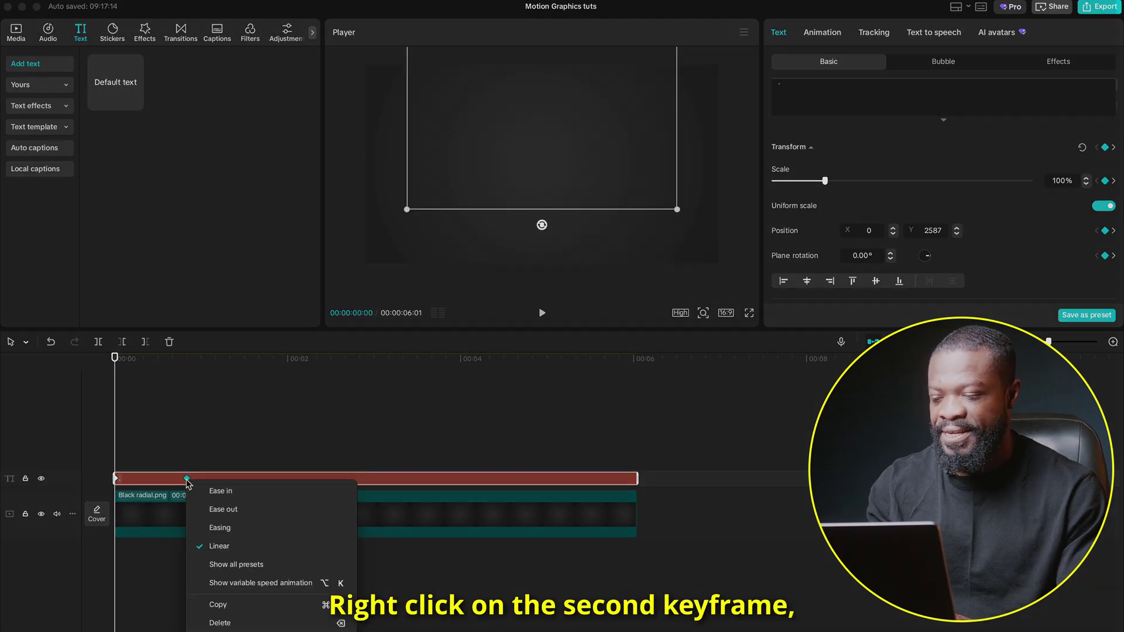
left_click(224, 565)
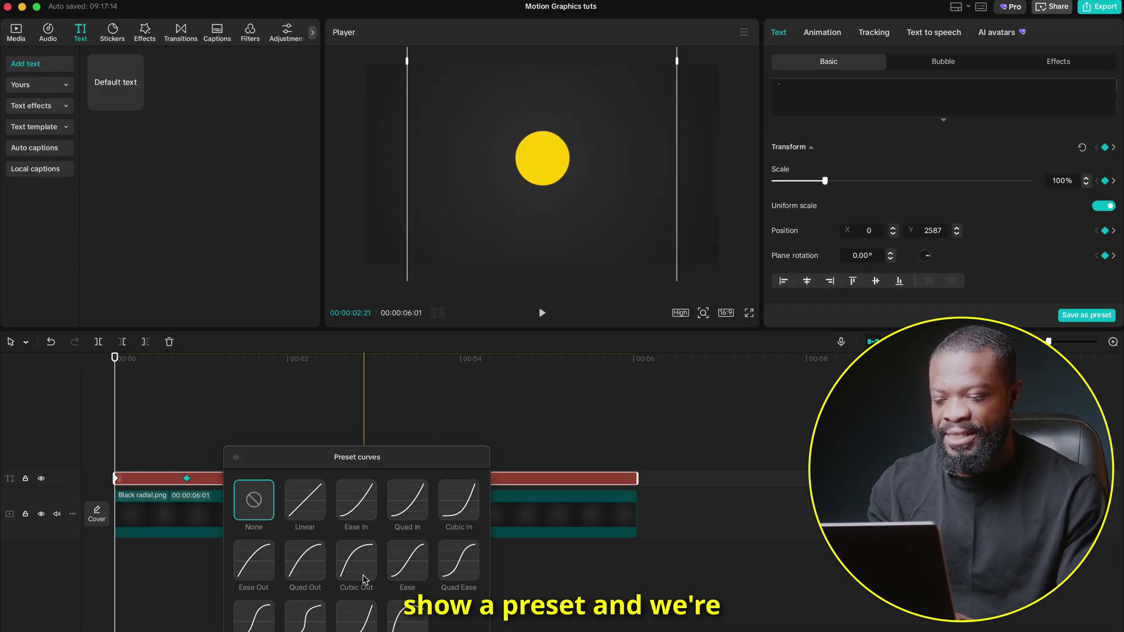
left_click(359, 562)
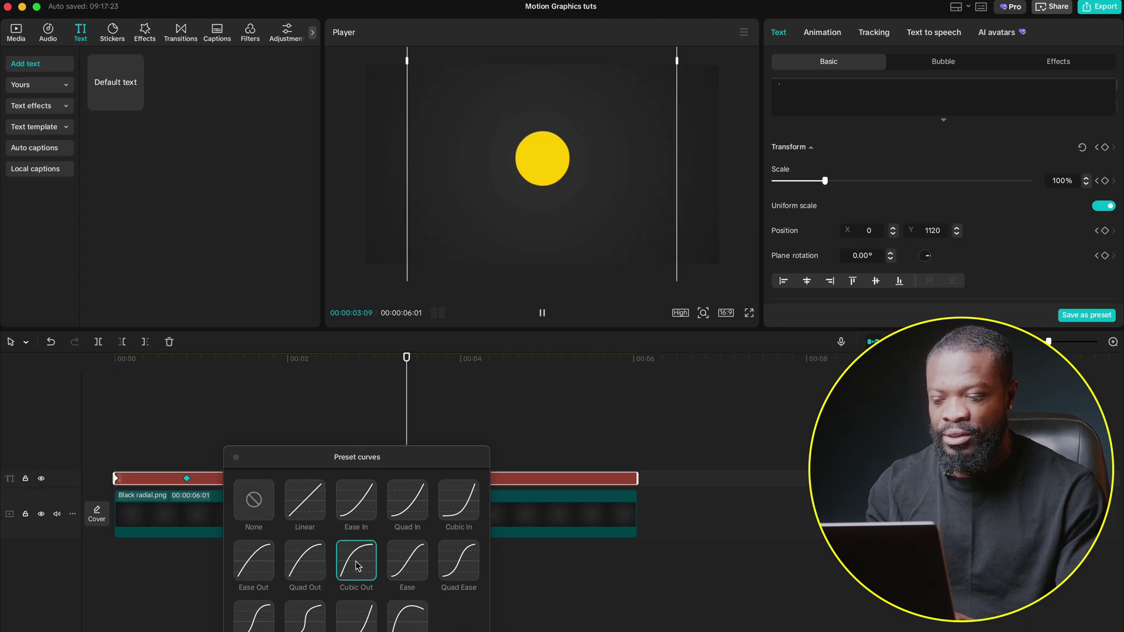
left_click(236, 457)
mouse_move(116, 97)
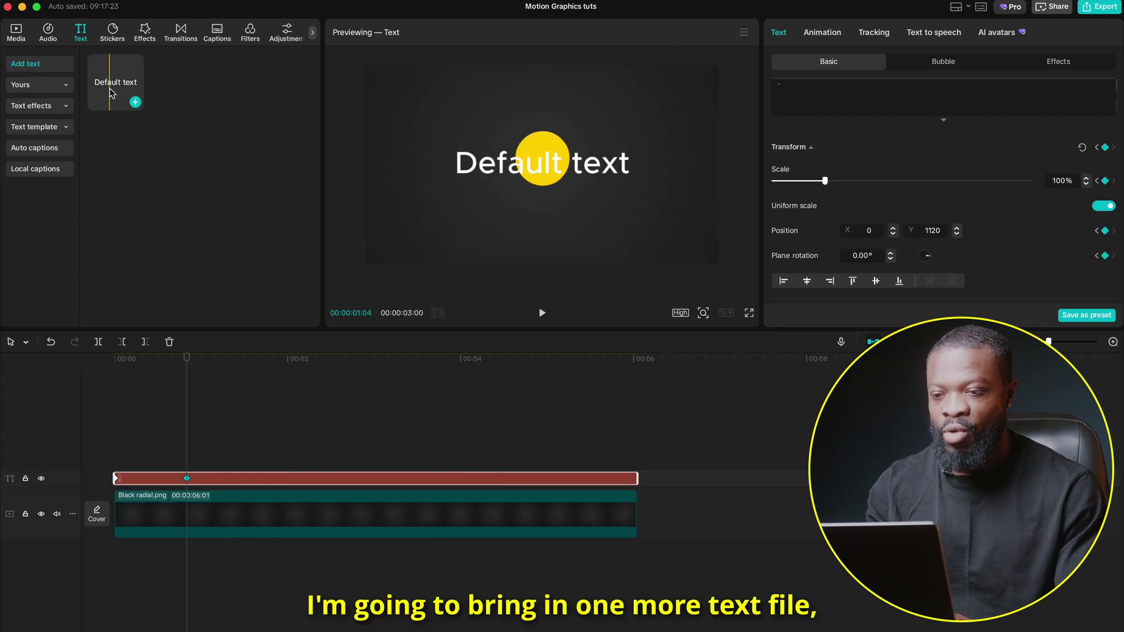
Add a '.' text clip at 500% scale, move it to the lower track, and duplicate it
left_click_drag(113, 88, 189, 461)
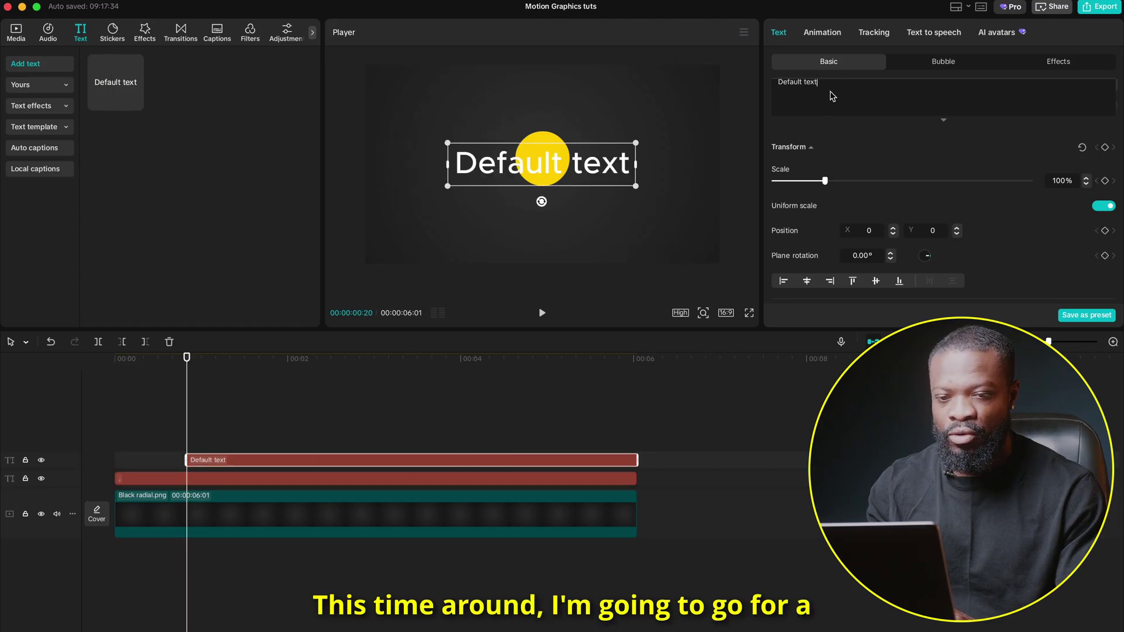
key("super+a")
type(".")
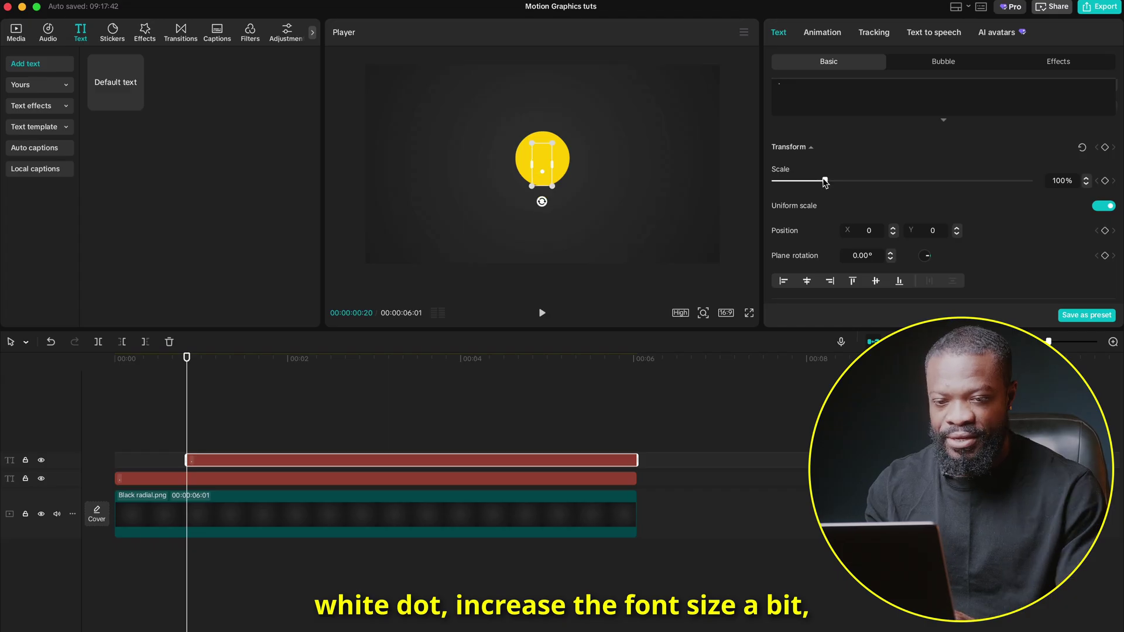
left_click_drag(887, 181, 923, 181)
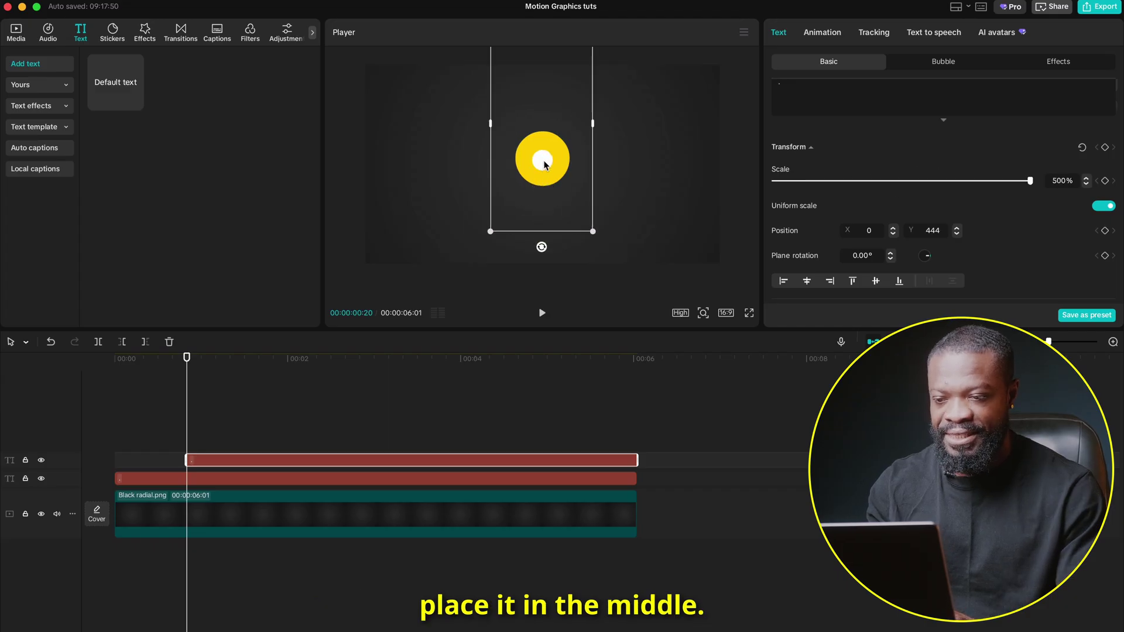
left_click_drag(200, 461, 197, 492)
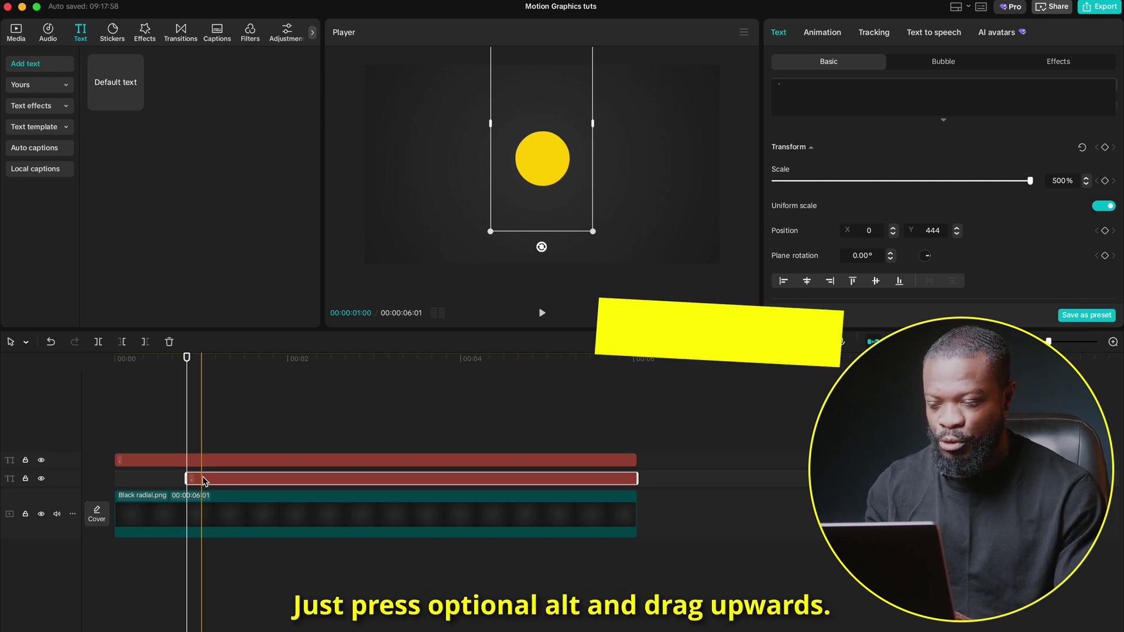
mouse_move(204, 481)
left_mouse_down()
mouse_move(216, 445)
mouse_move(205, 490)
left_mouse_up()
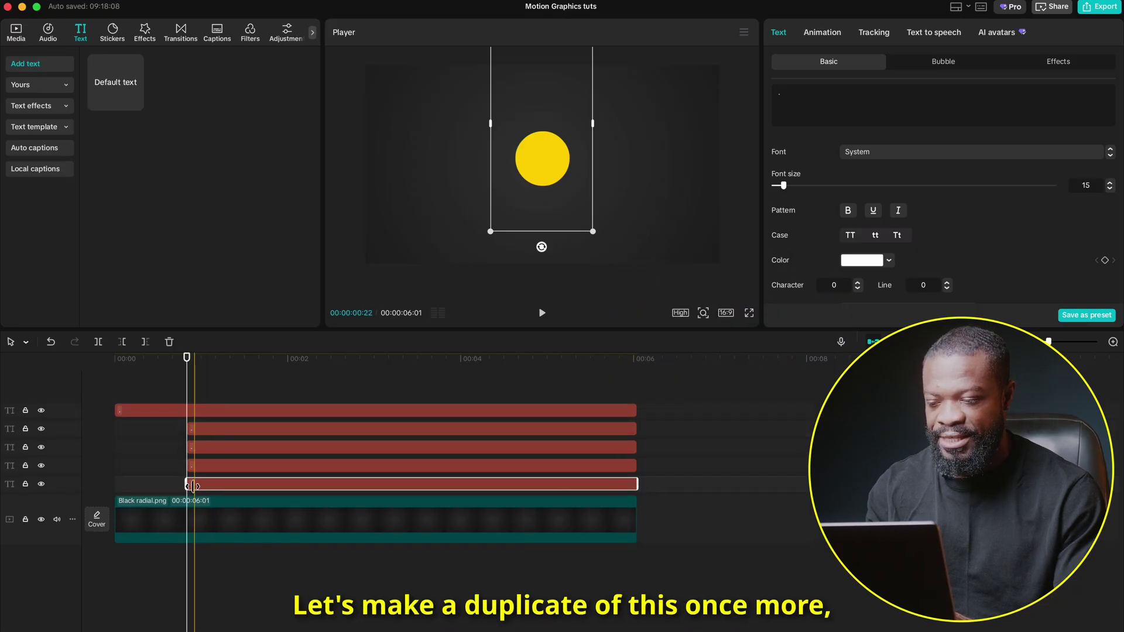
Duplicate the dot clip again, set its font size to 66, and centre it
mouse_move(197, 486)
left_mouse_down()
mouse_move(201, 506)
mouse_move(204, 496)
left_mouse_up()
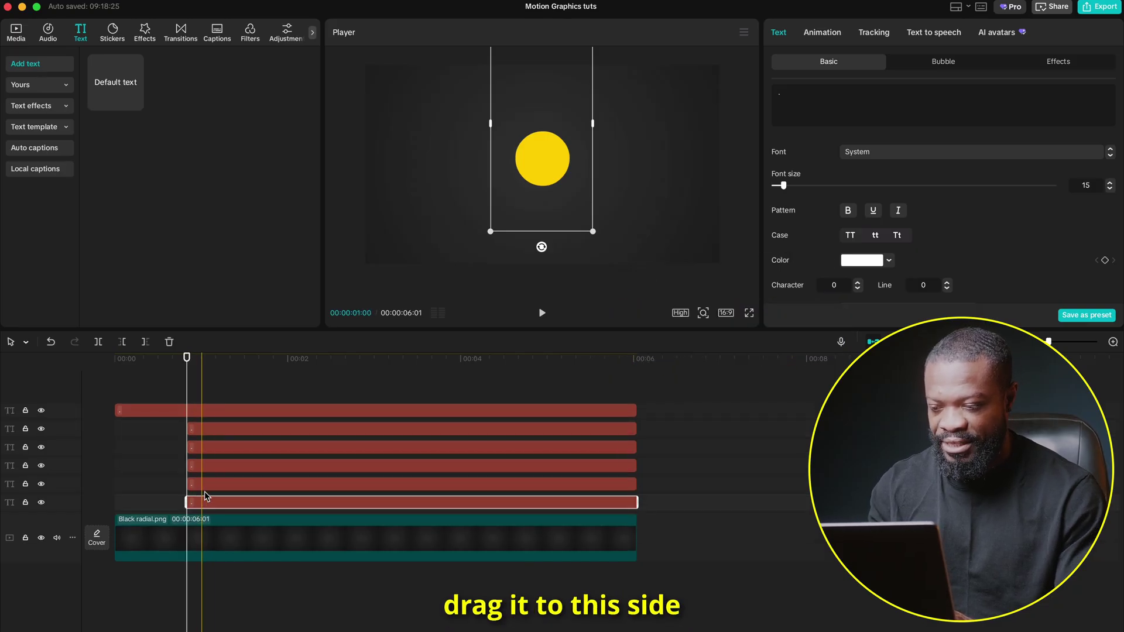
left_click_drag(784, 185, 832, 185)
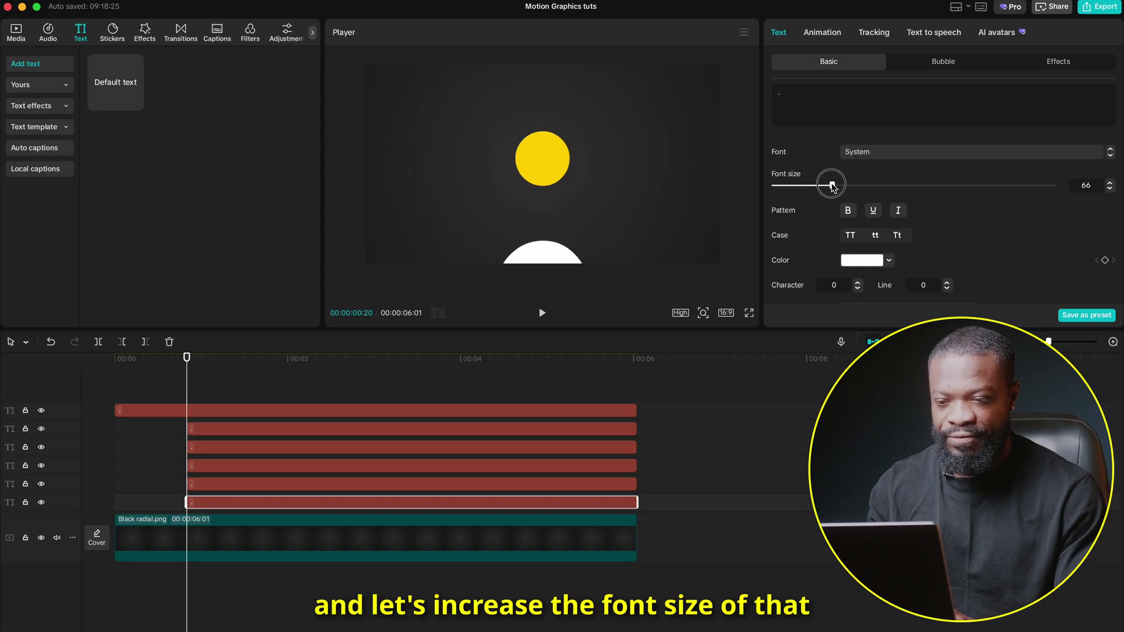
left_click_drag(624, 159, 627, 86)
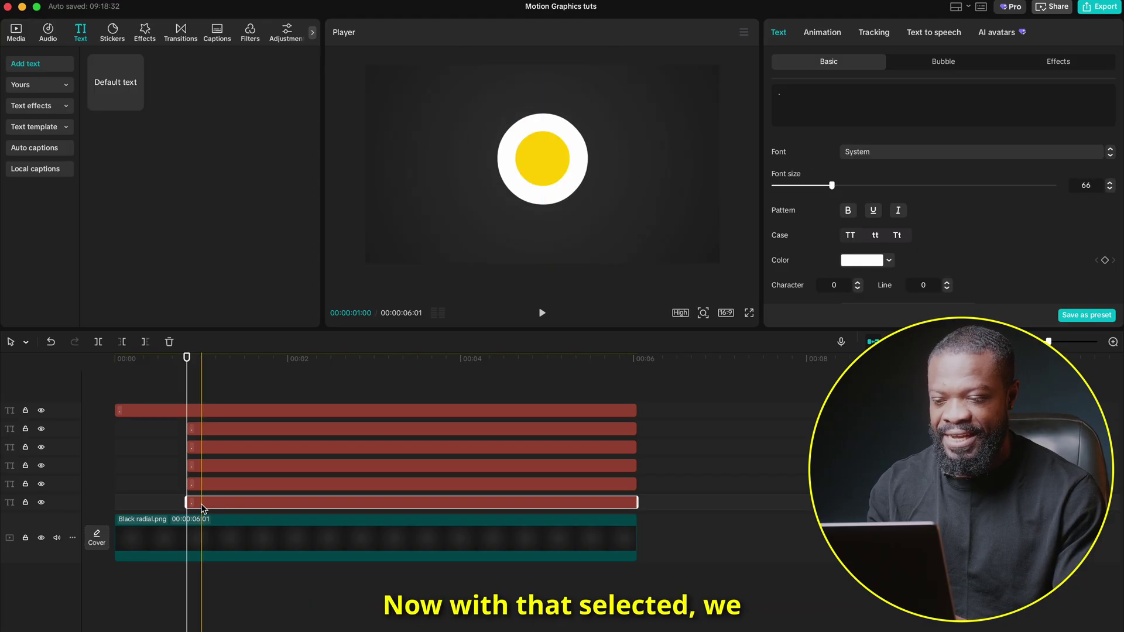
Colour the large dot blue (008681) and select the fifth text clip
left_click(869, 262)
left_click(816, 461)
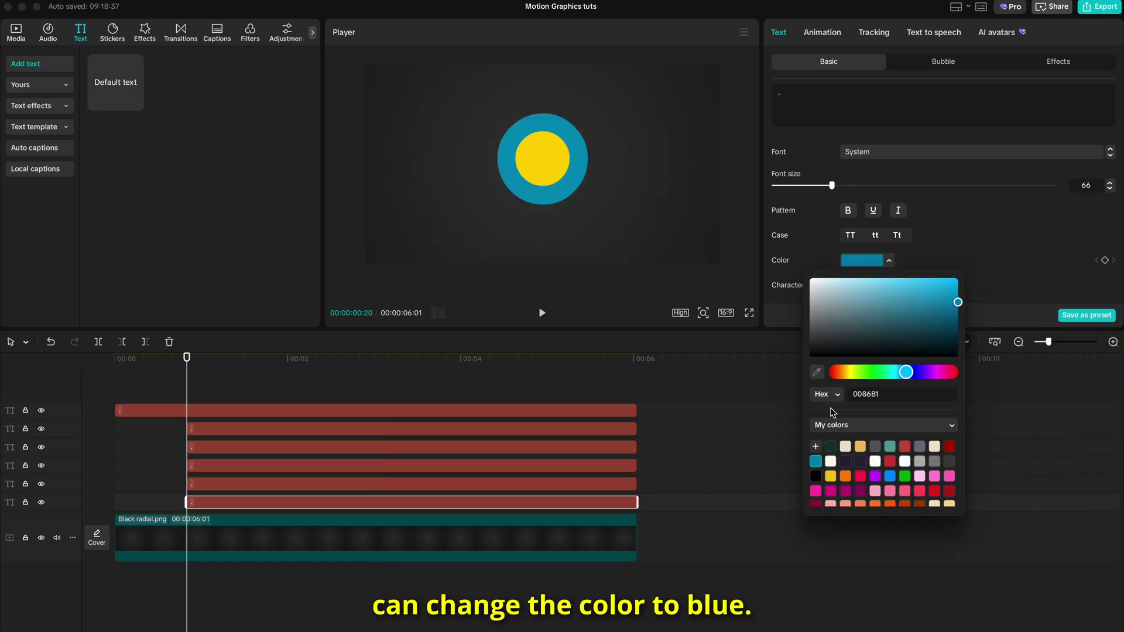
left_click(953, 231)
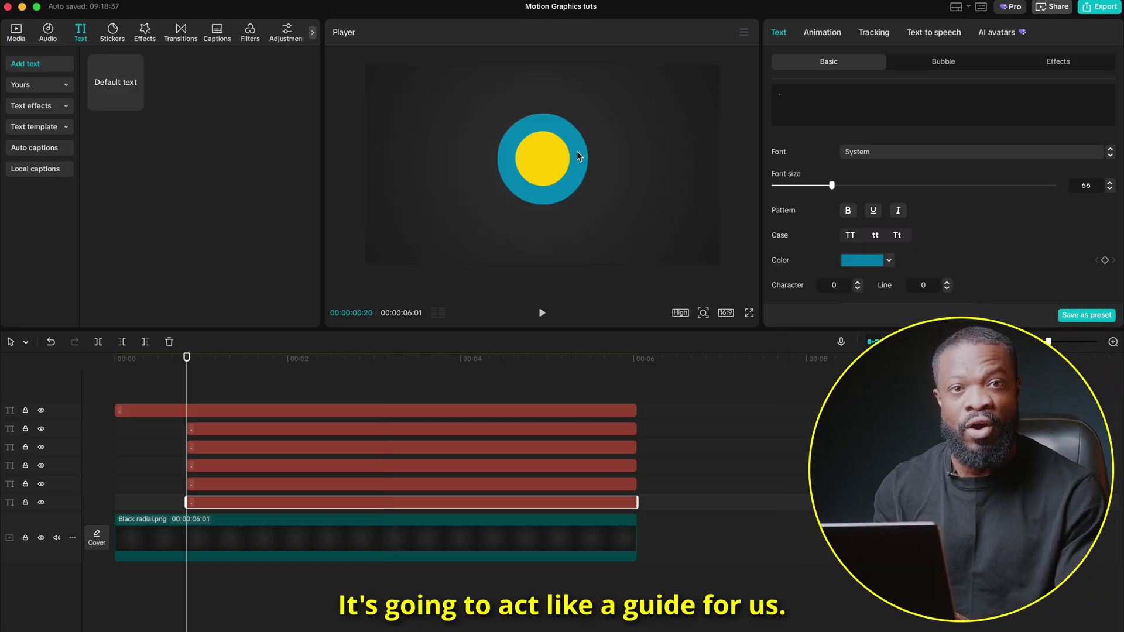
left_click(195, 486)
scroll(991, 239, "down", 5)
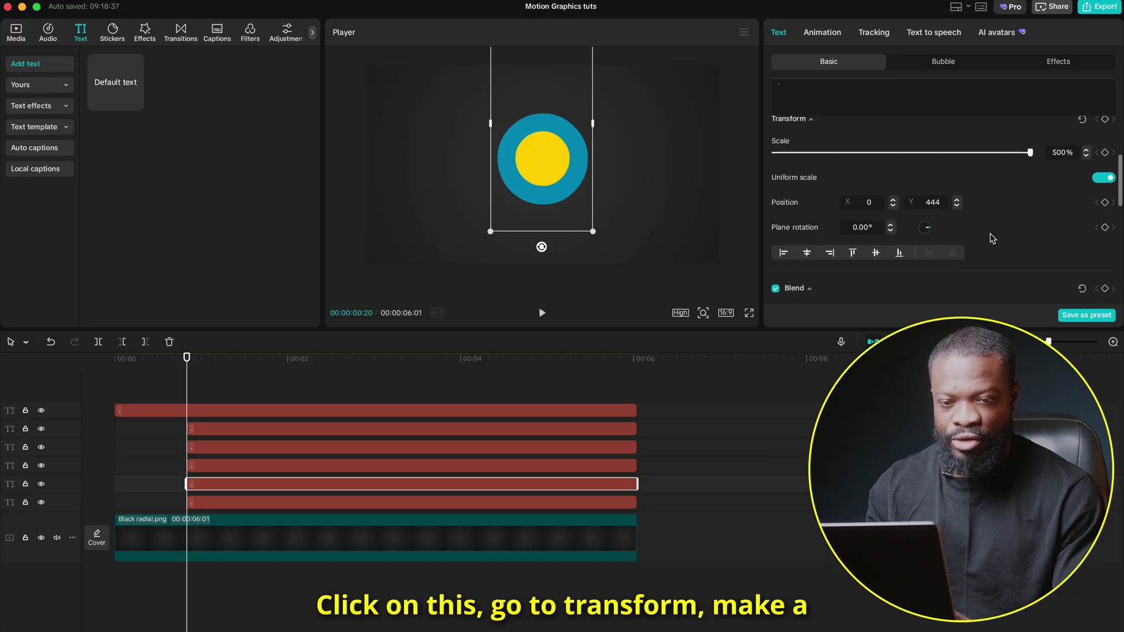
Keyframe the dot's opacity and transform 20 frames apart, with starting opacity at 17%
scroll(992, 239, "up", 1)
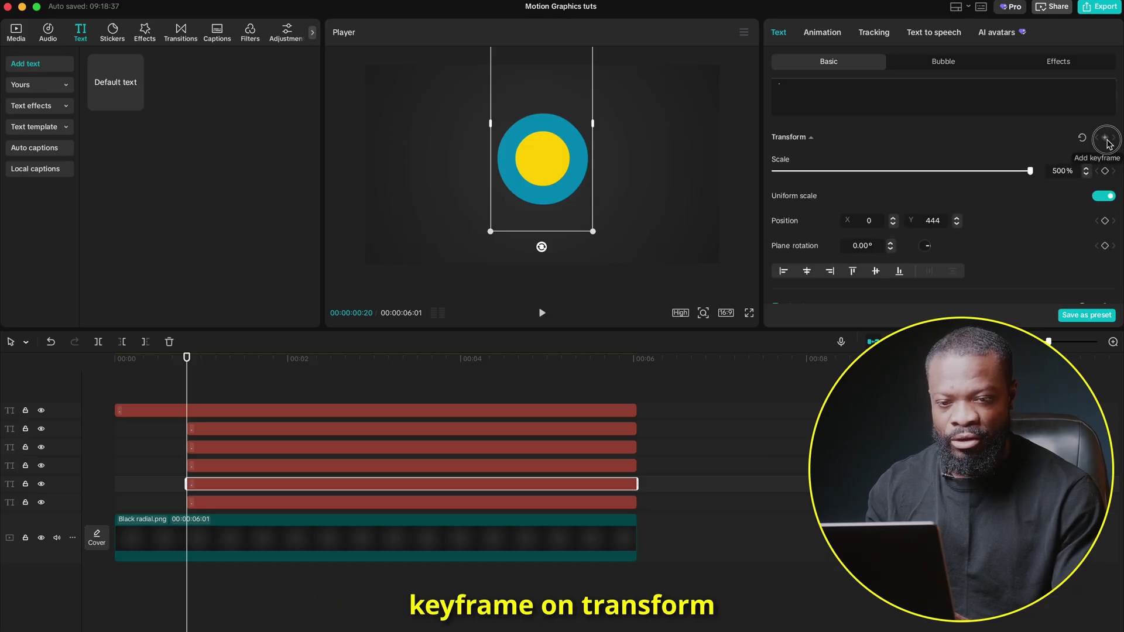
scroll(1083, 243, "down", 2)
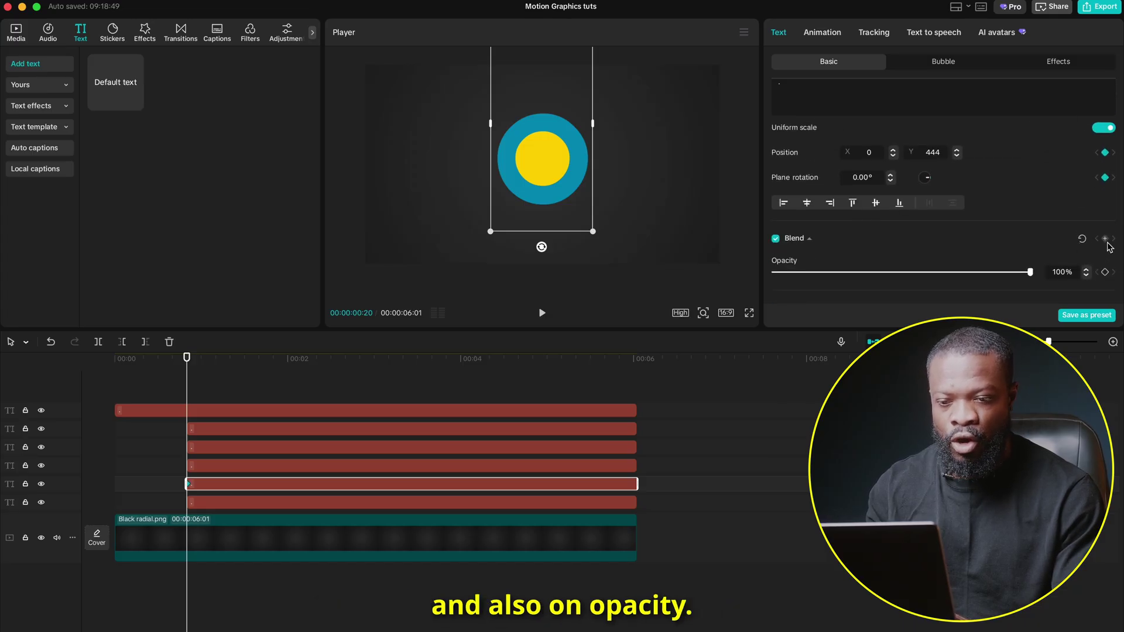
left_click(1106, 273)
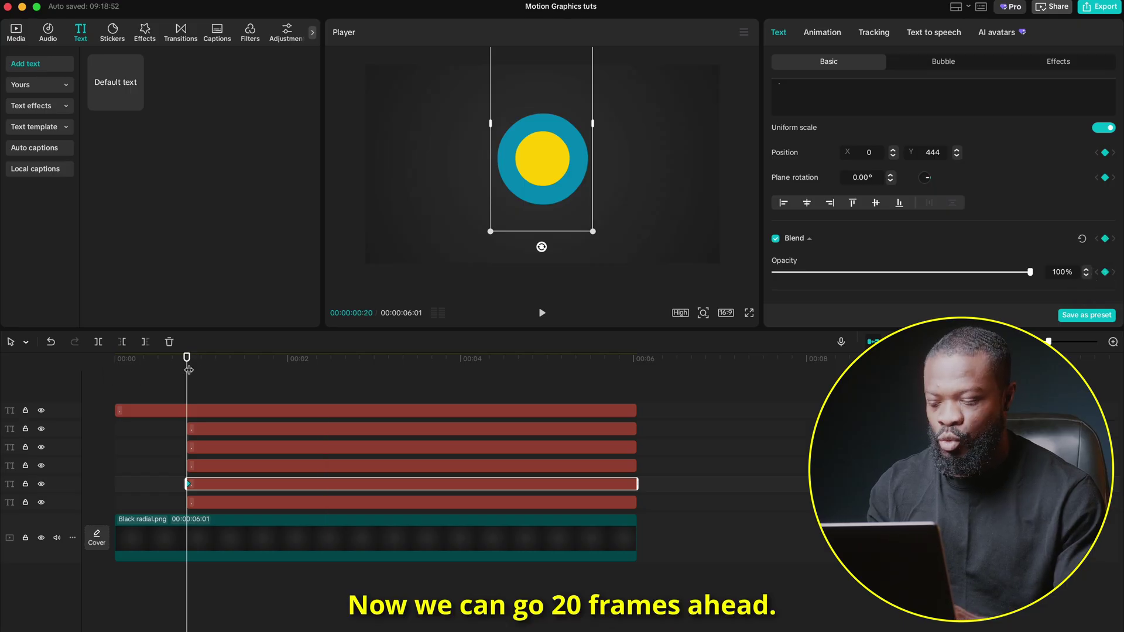
left_click_drag(188, 370, 259, 370)
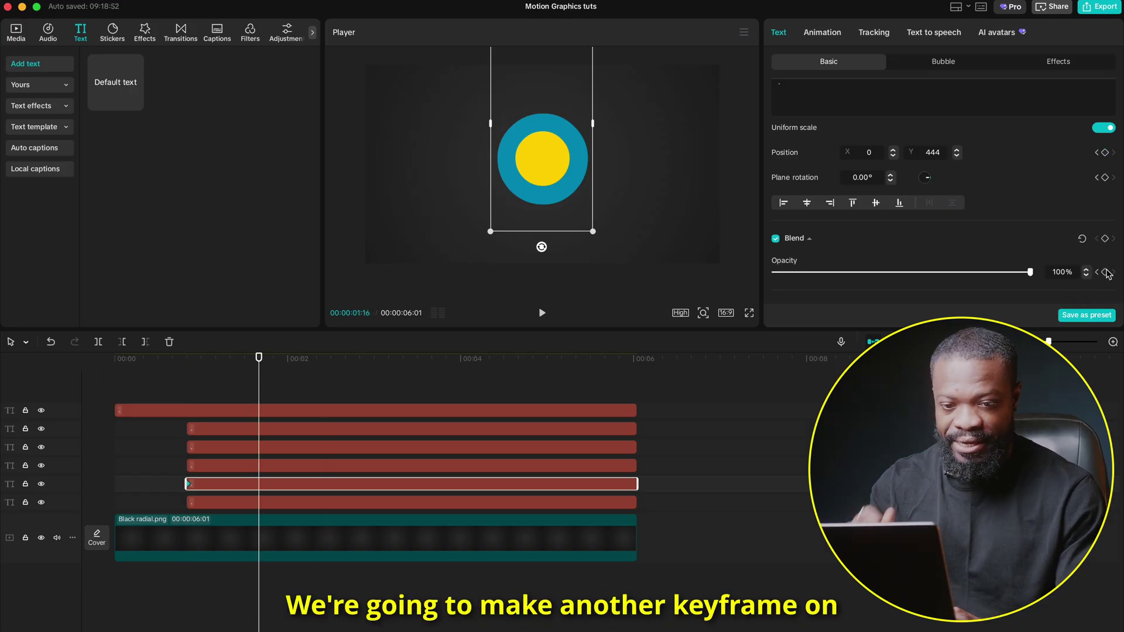
left_click(1105, 273)
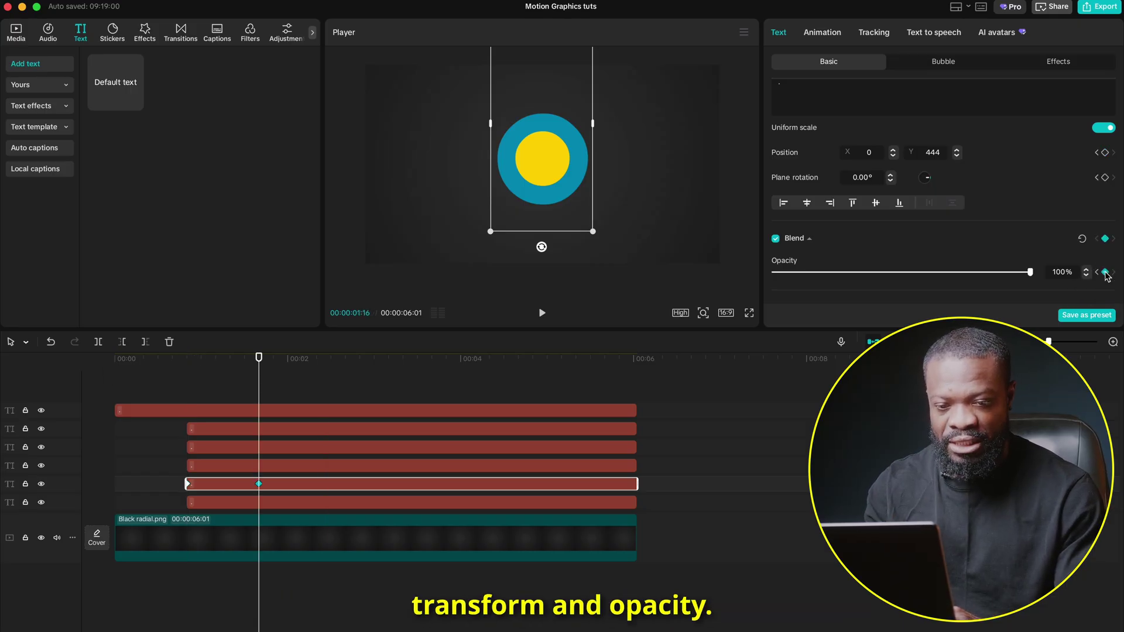
left_click(1105, 177)
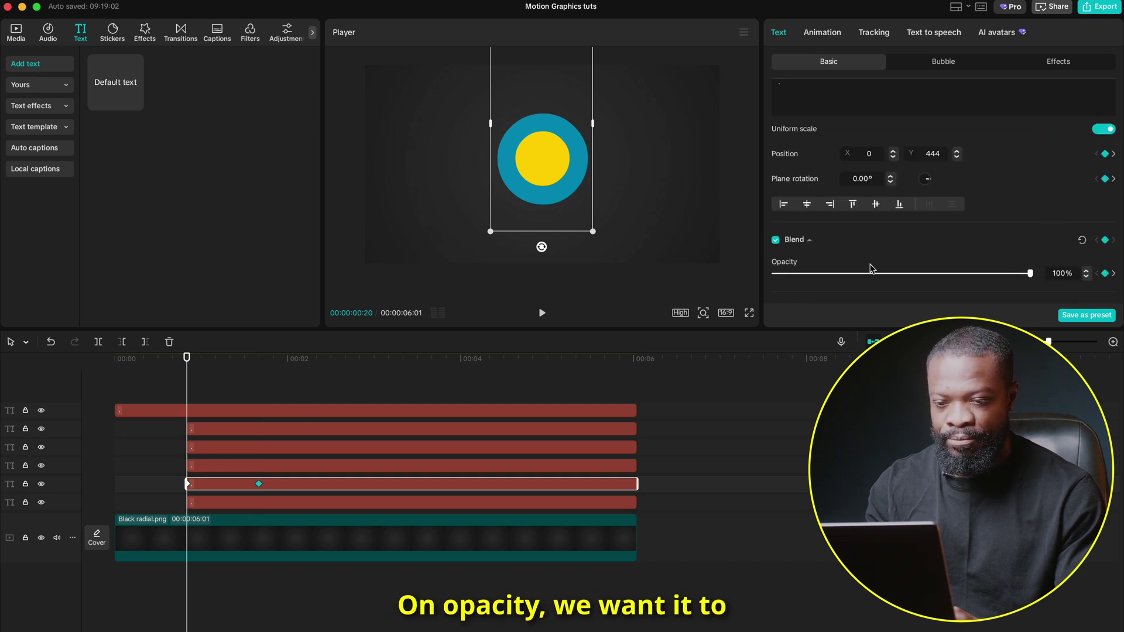
left_click_drag(1030, 274, 810, 285)
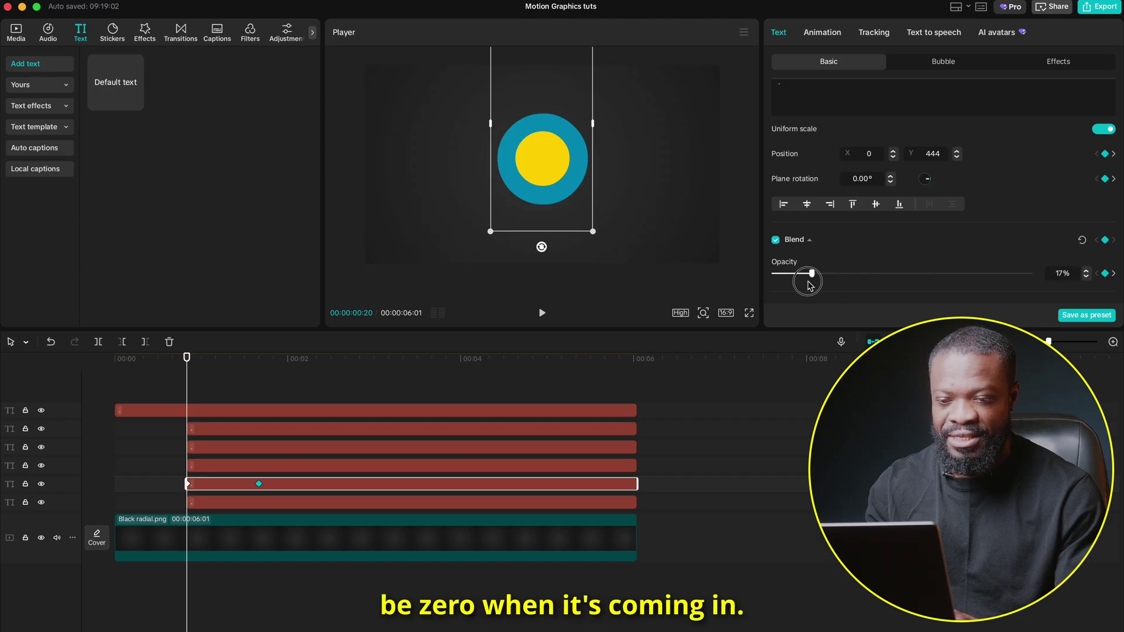
scroll(1100, 256, "up", 5)
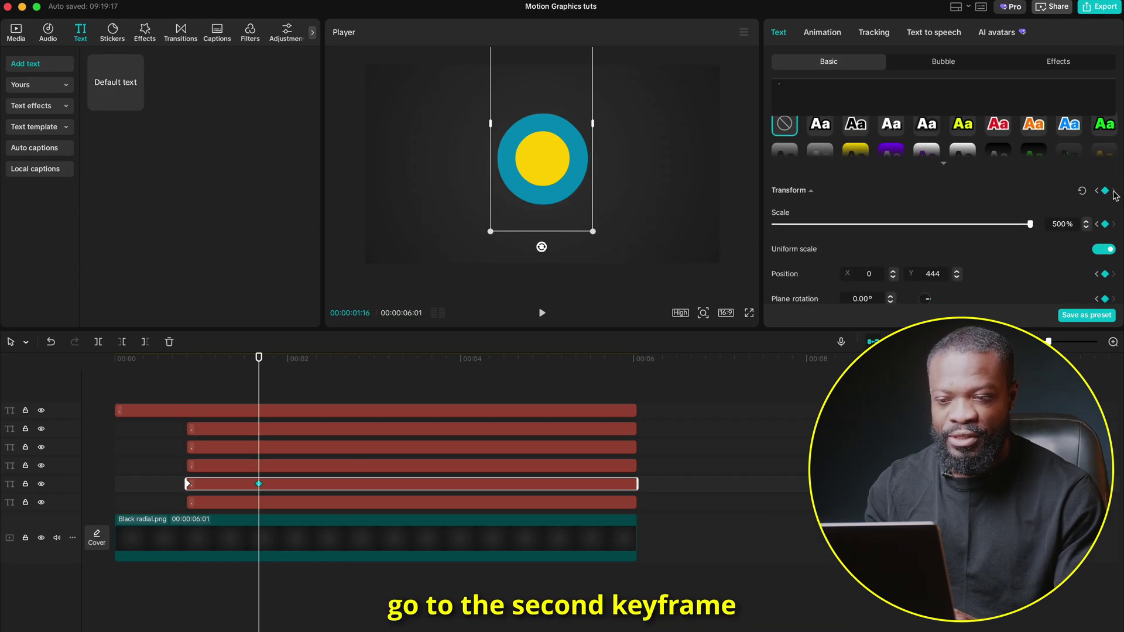
Move the white dot right to X 615 and give its second keyframe Cubic Ease
left_click(555, 136)
left_click_drag(584, 136, 607, 138)
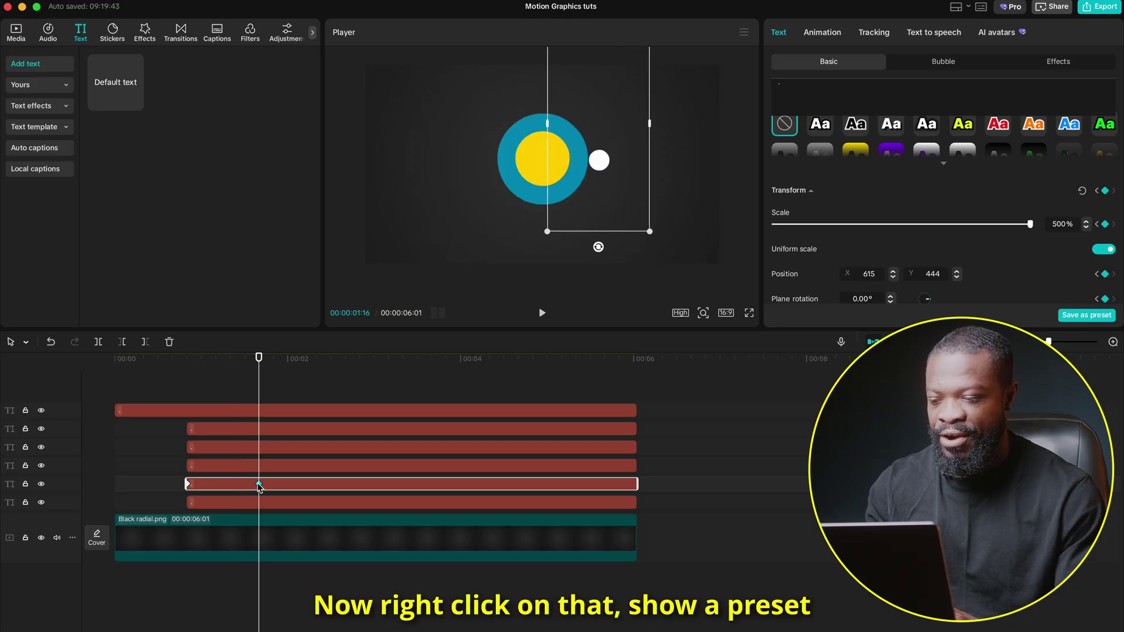
right_click(259, 485)
left_click(292, 566)
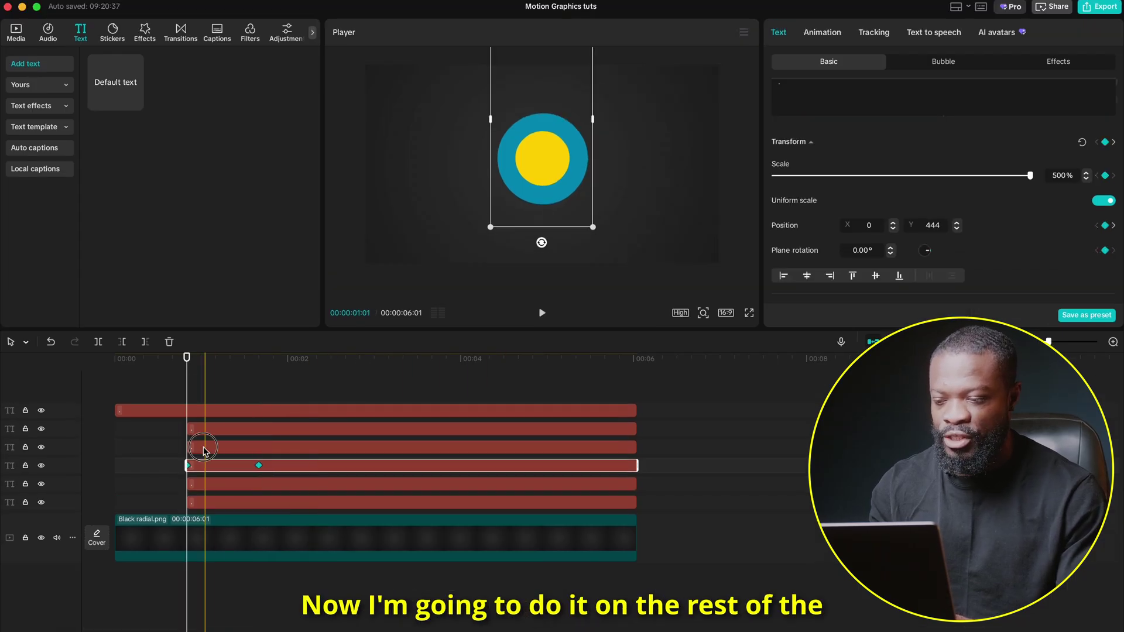
left_click(208, 415)
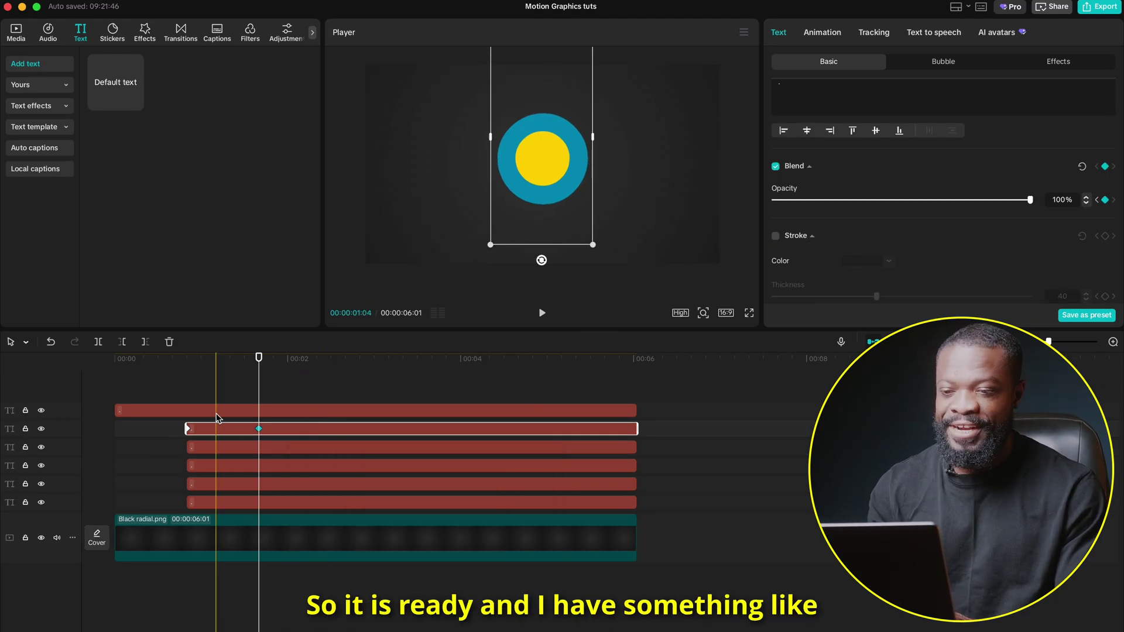
Delete the blue ring clip and group the four white dot clips into a compound clip
key("space")
left_click(221, 502)
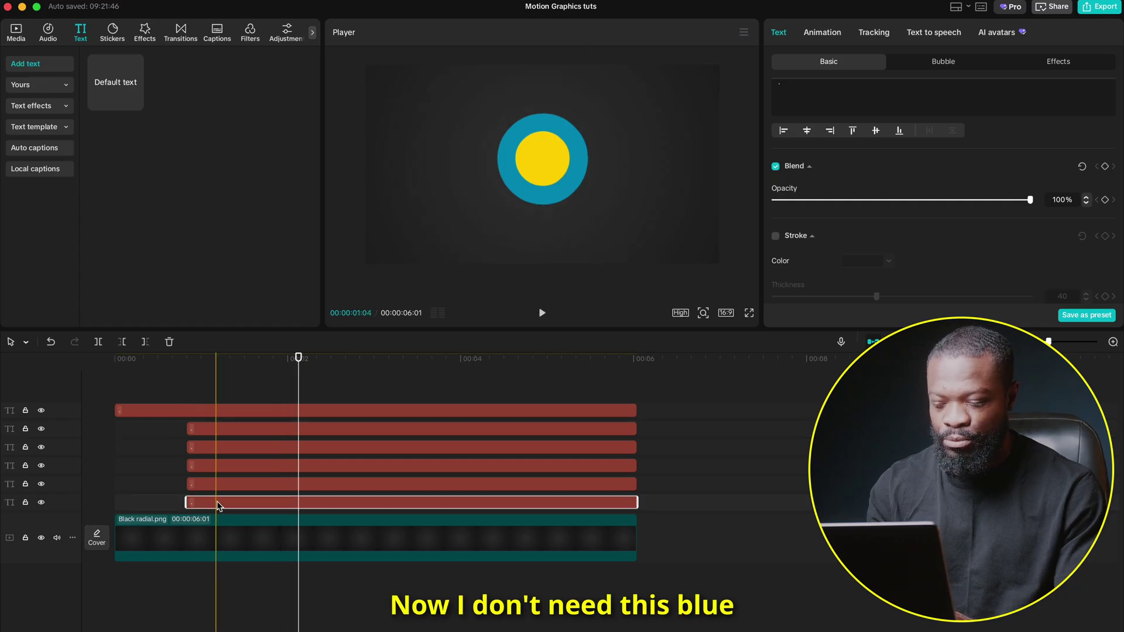
key("Delete")
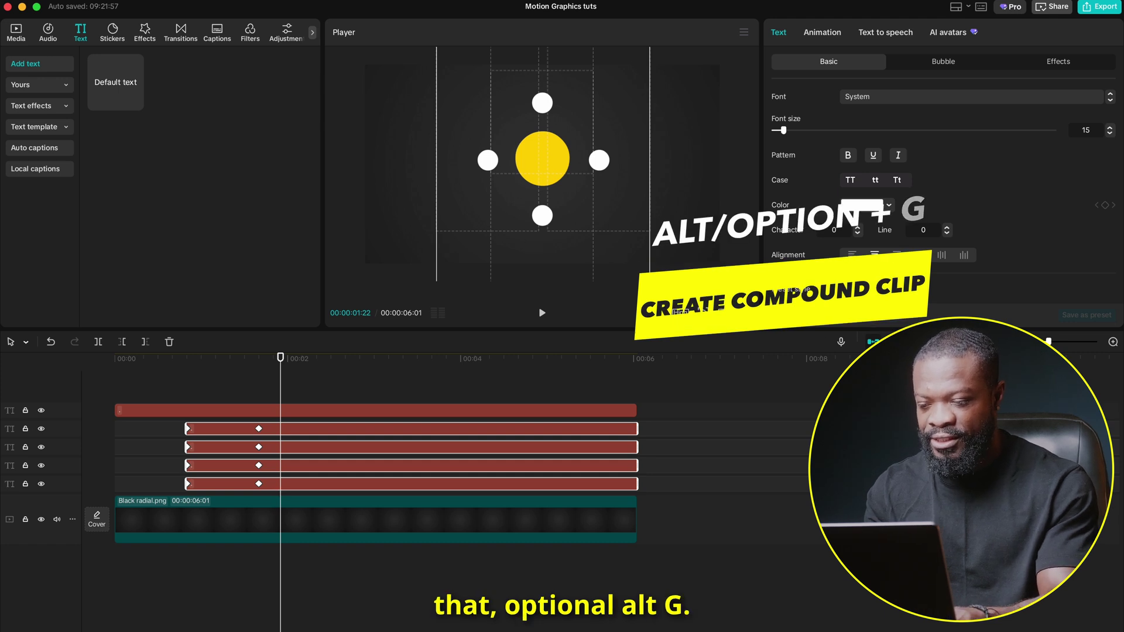
key("alt+g")
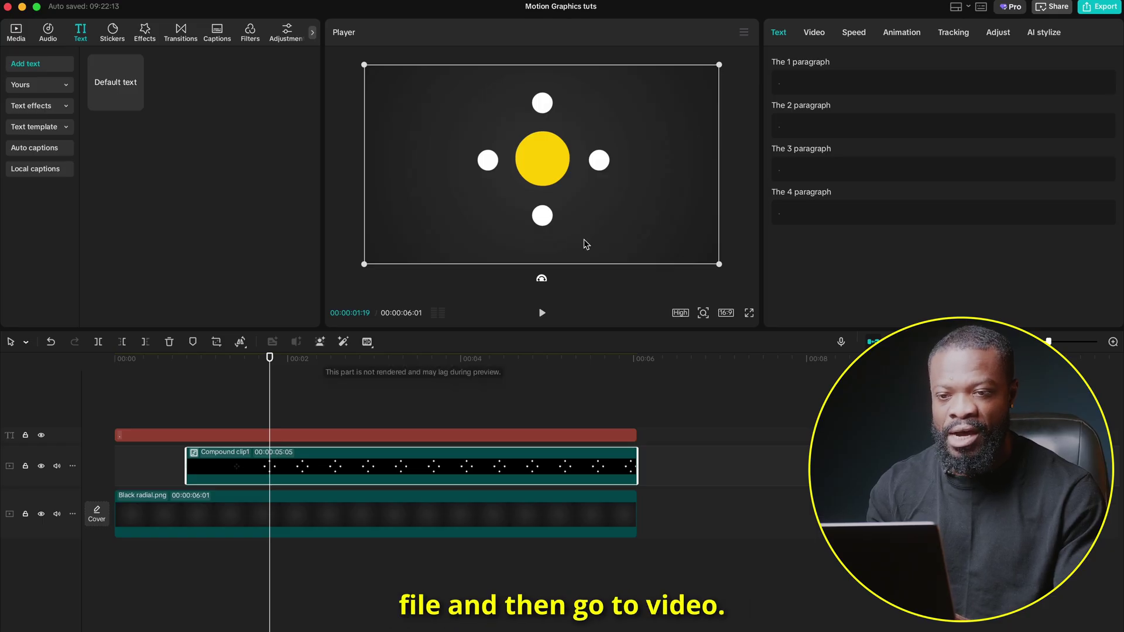
Near the clip's end, rotate the compound clip to about 528° with a Circular Ease curve
left_click(814, 33)
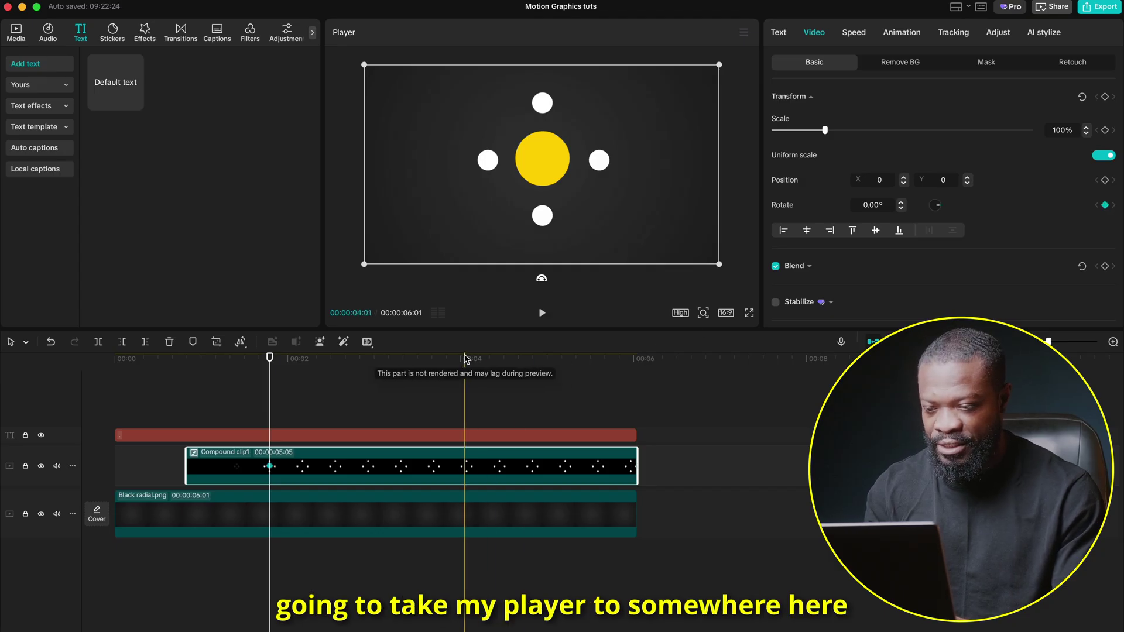
left_click(576, 358)
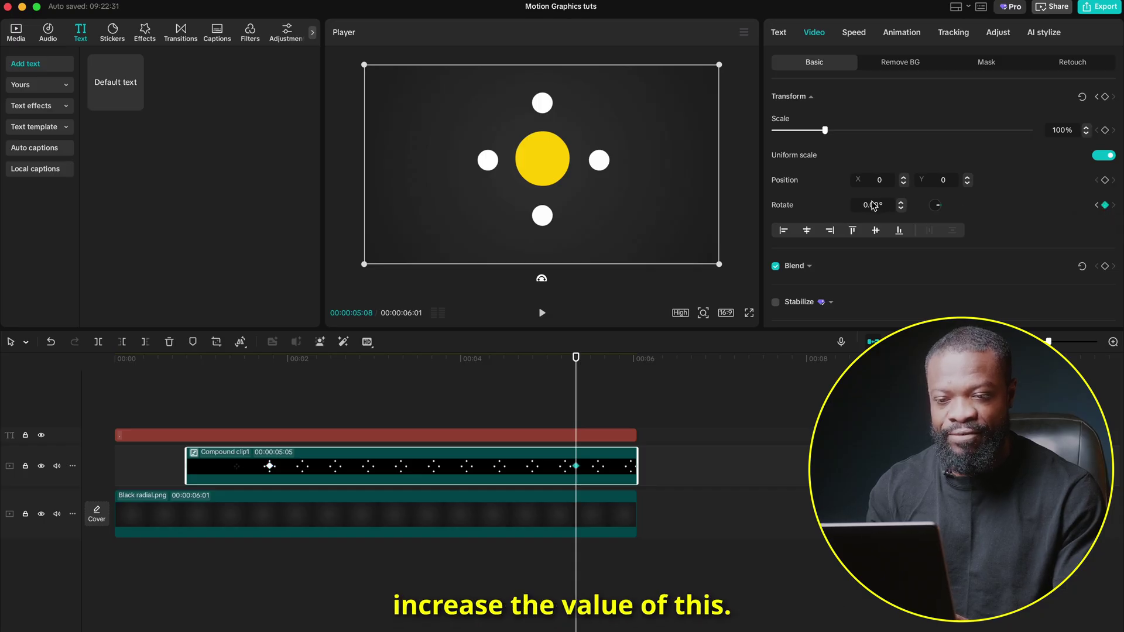
left_click(892, 206)
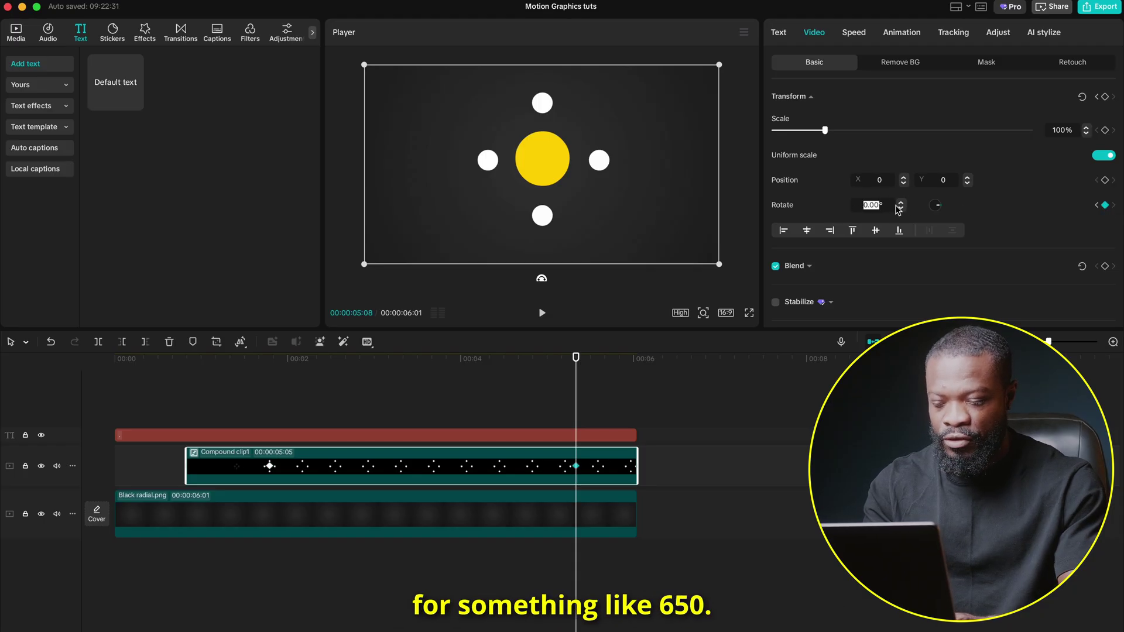
type("65")
right_click(576, 466)
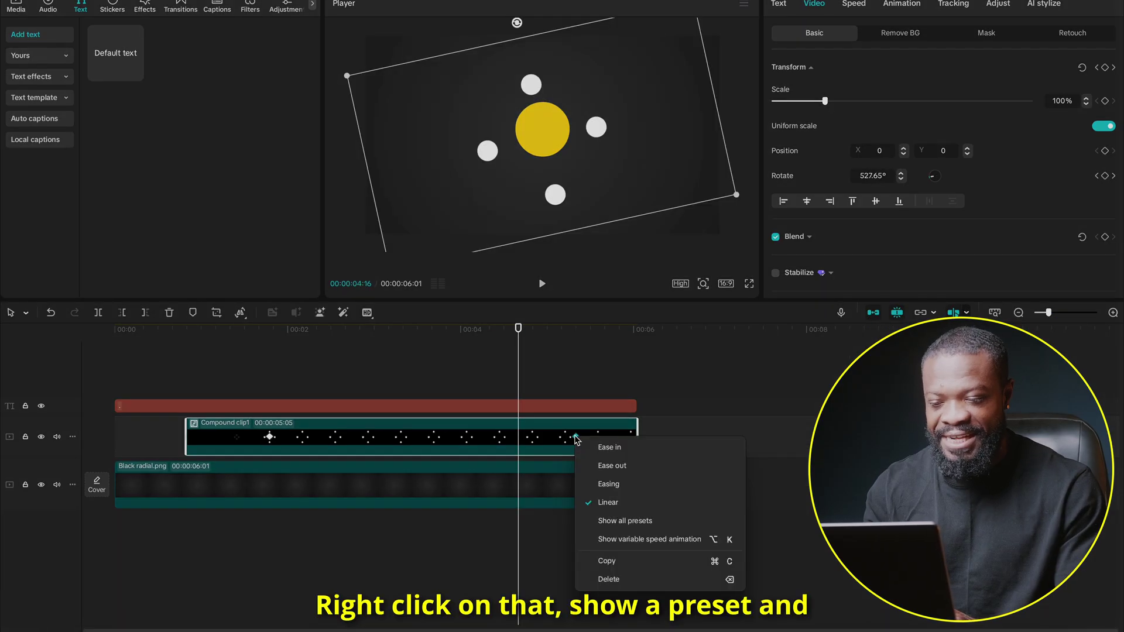
left_click(625, 520)
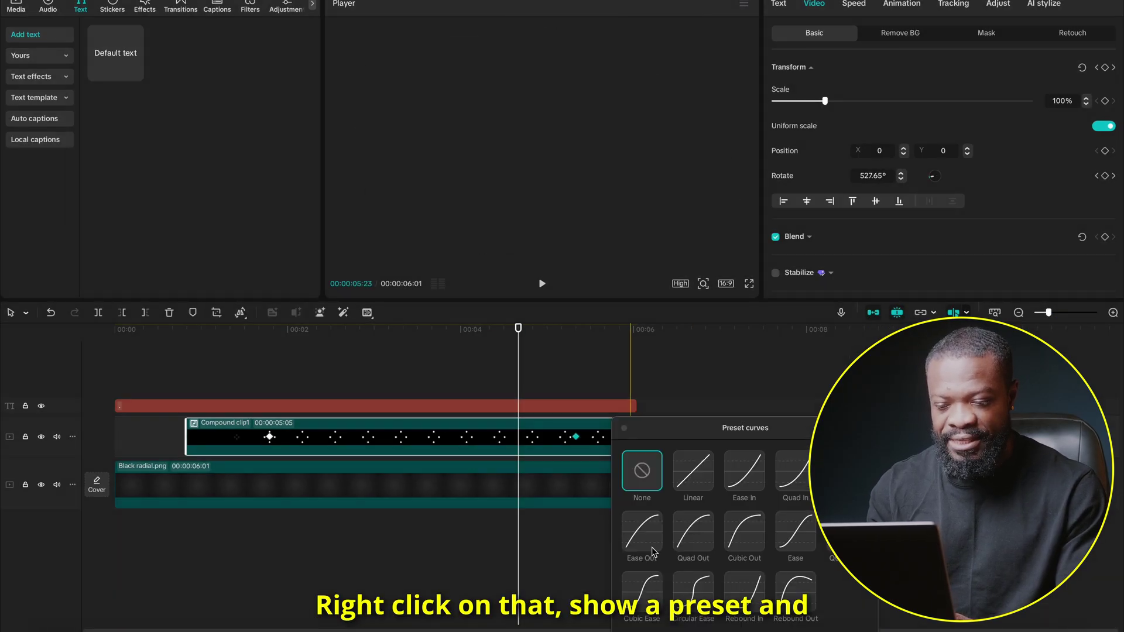
left_click(691, 593)
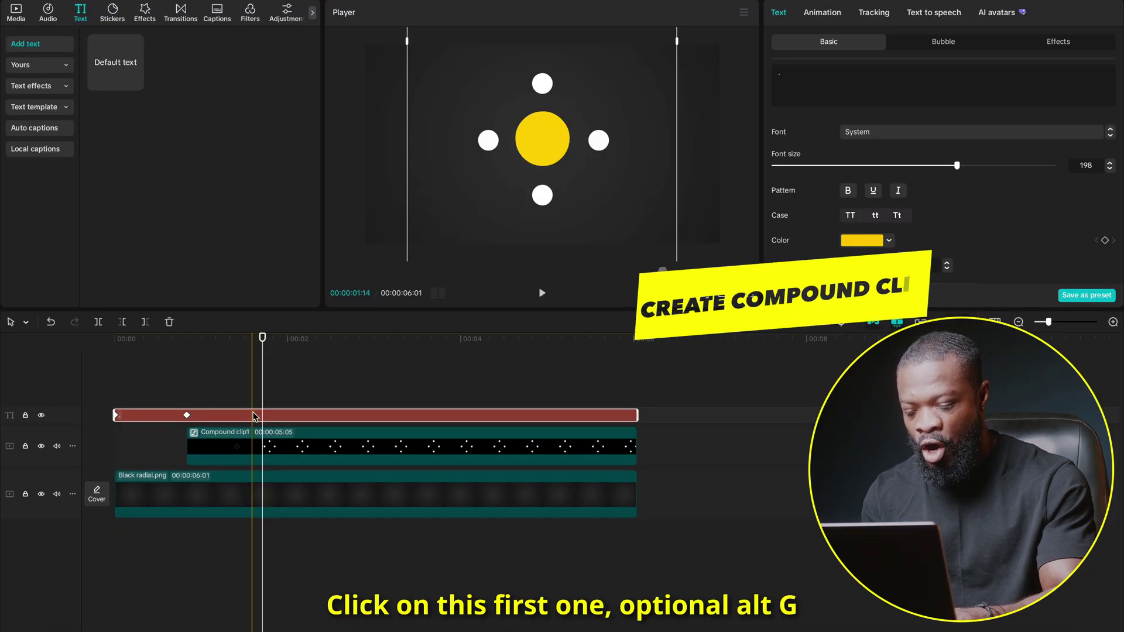
Make the yellow dot a compound clip, add Glow 2 to both dot clips, and merge them
key("alt+g")
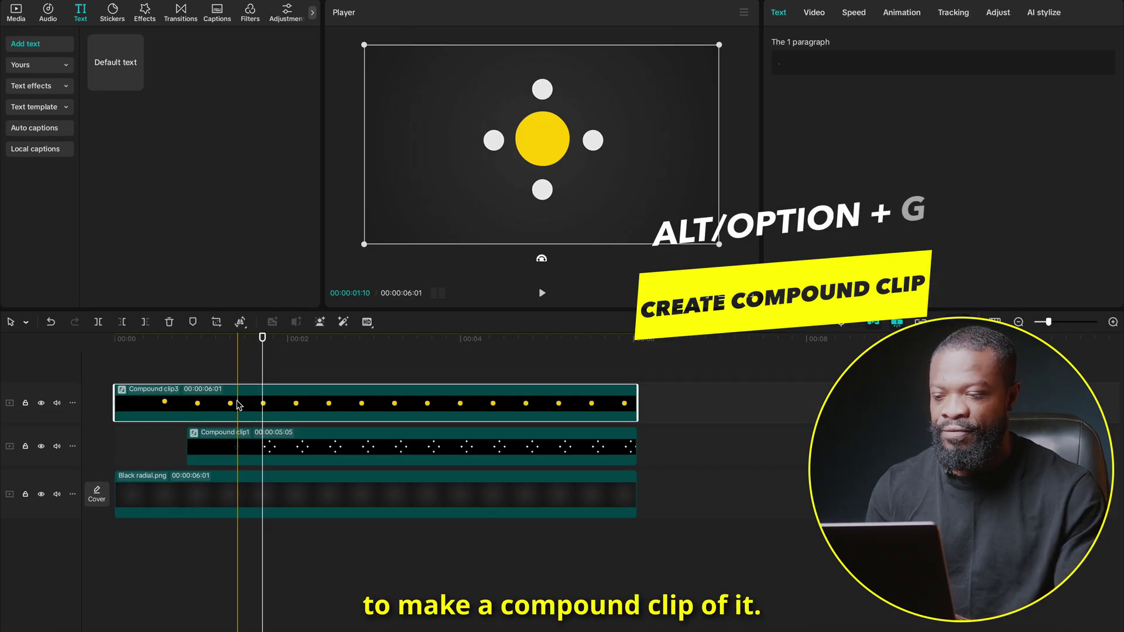
left_click(144, 11)
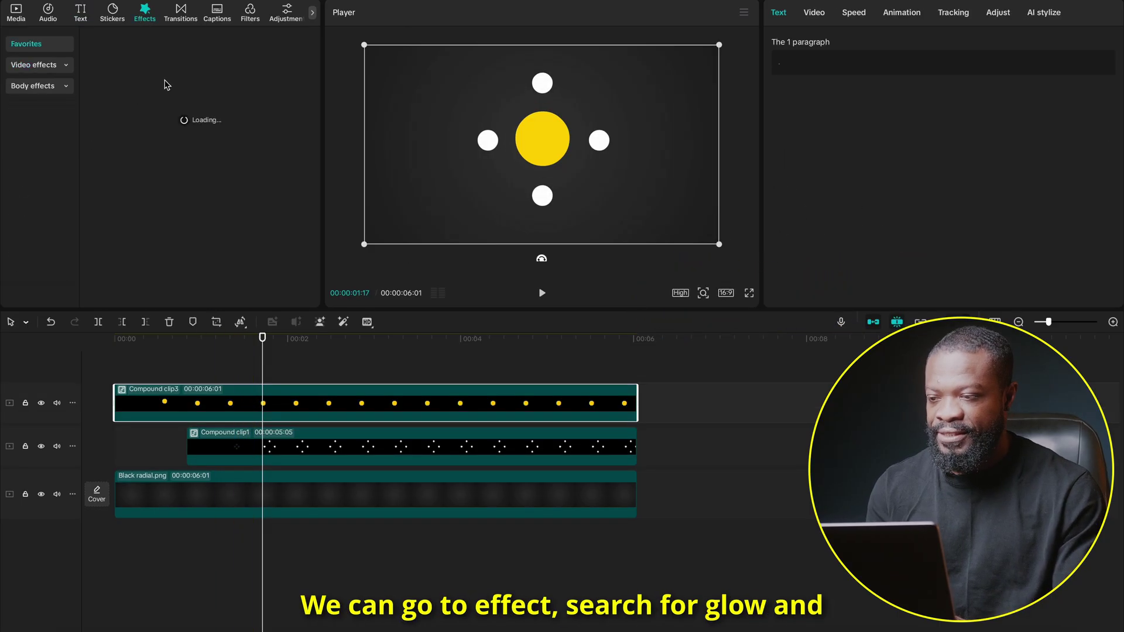
scroll(187, 205, "down", 3)
mouse_move(201, 236)
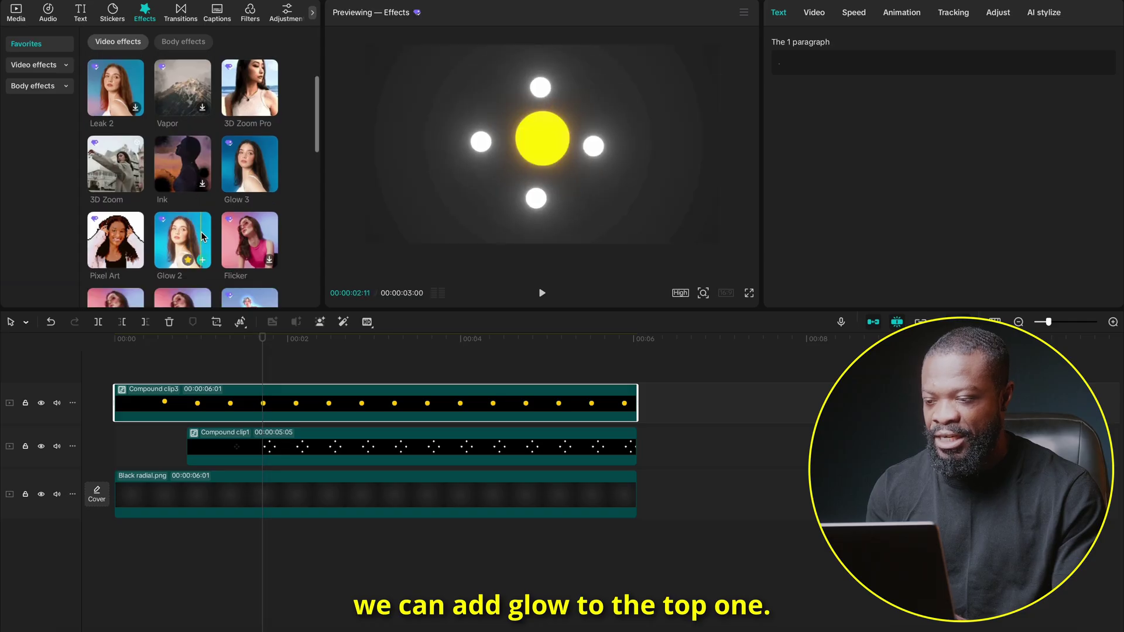
left_click_drag(185, 232, 263, 403)
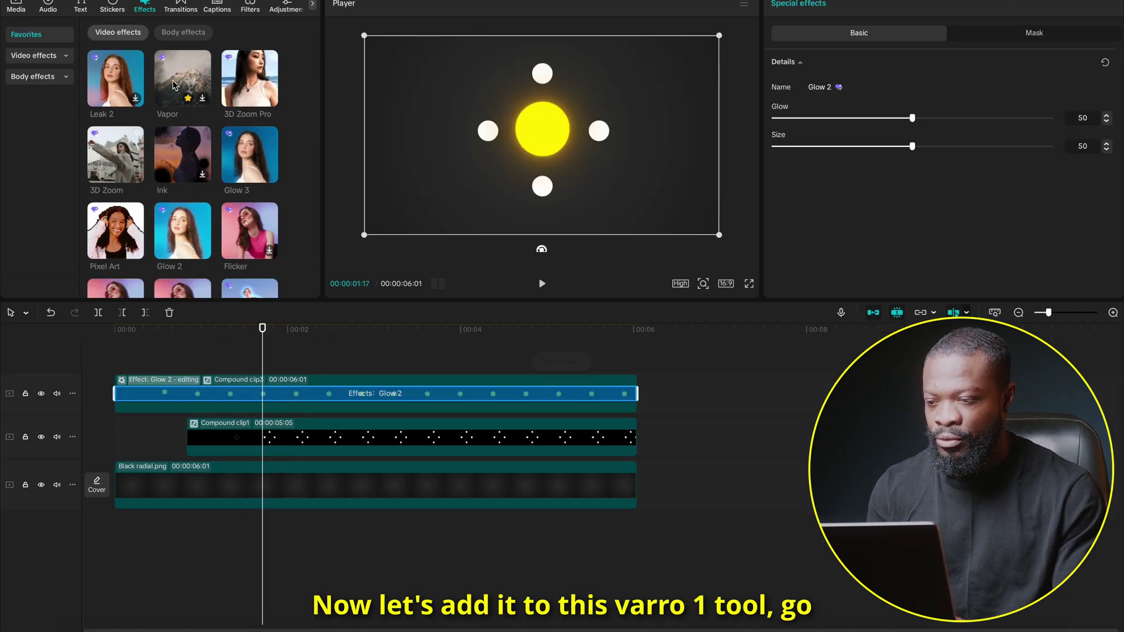
left_click_drag(173, 257, 276, 448)
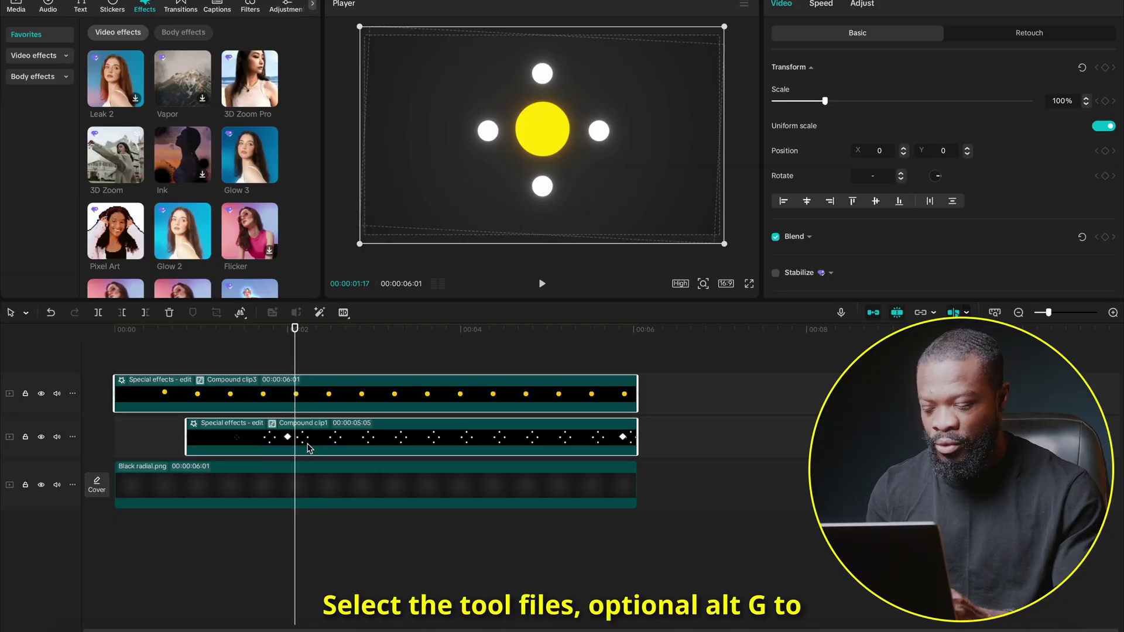
key("alt+g")
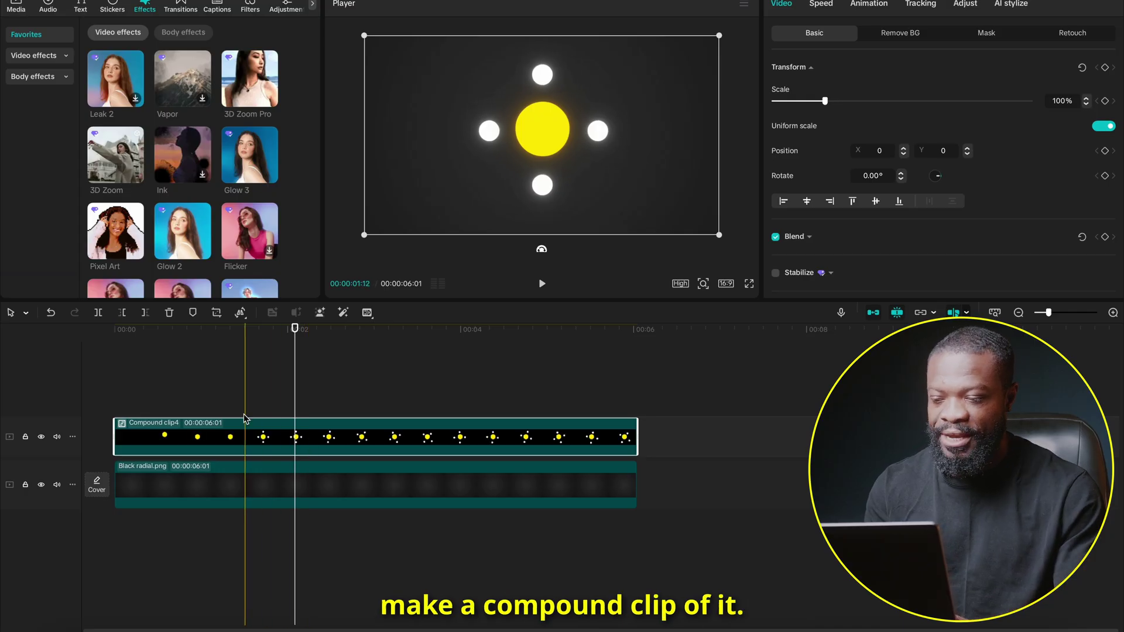
Enable motion blur with Blur 22 and Blend about 79, then preview from the start
scroll(845, 246, "down", 5)
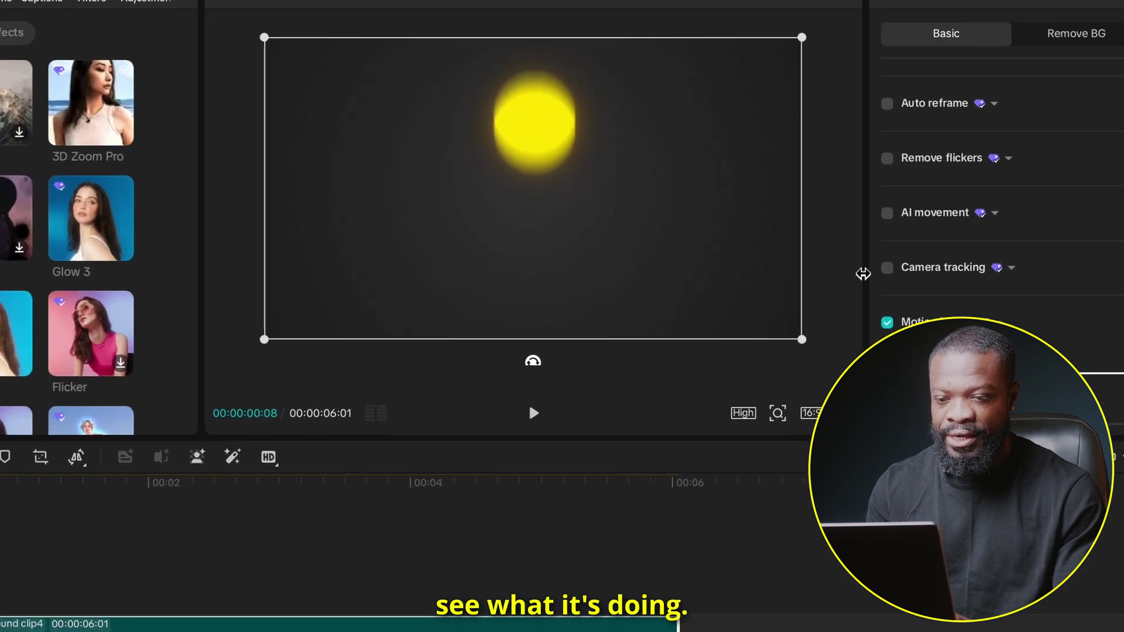
left_click(992, 381)
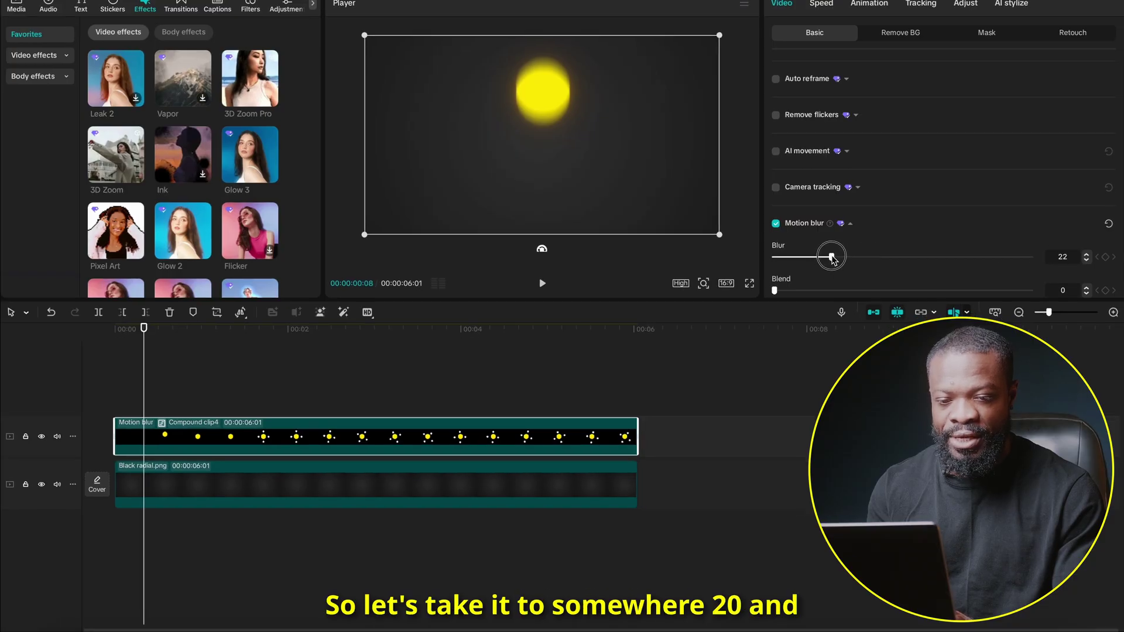
left_click_drag(775, 290, 920, 289)
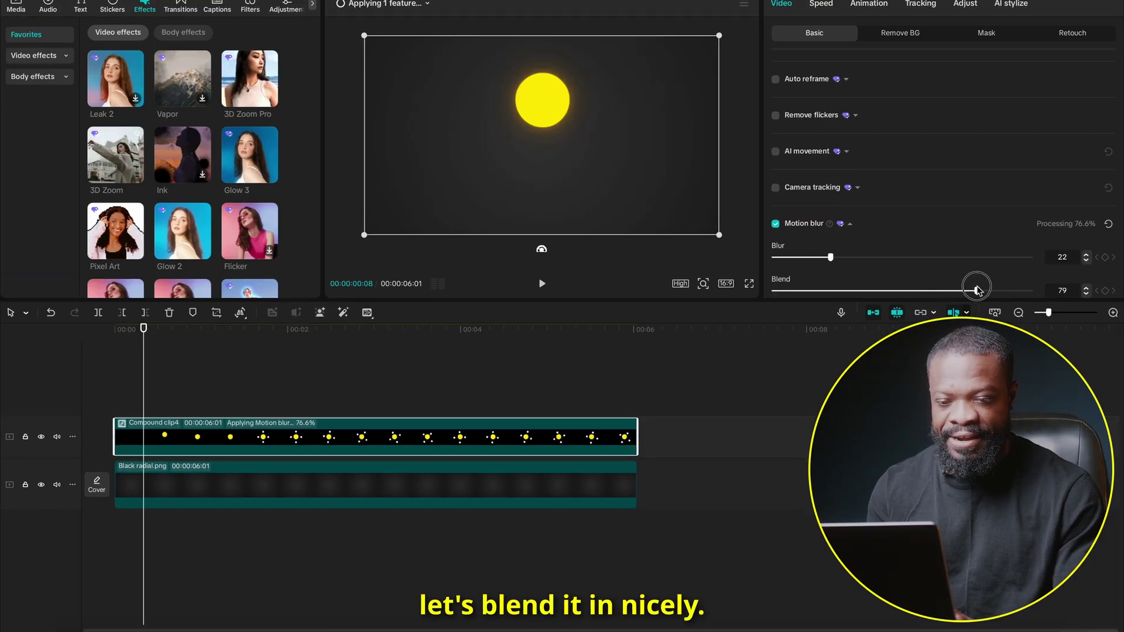
left_click(116, 386)
key("space")
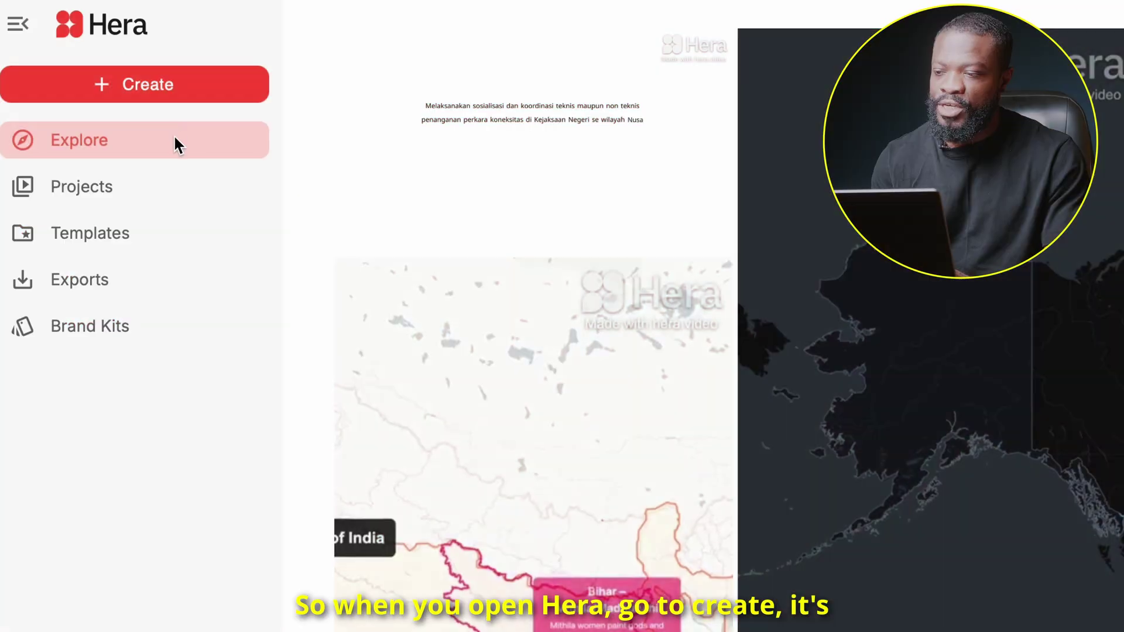
In Hera, submit a new creation with the pasted glowing-yellow-circle, orbiting-dots prompt
left_click(137, 85)
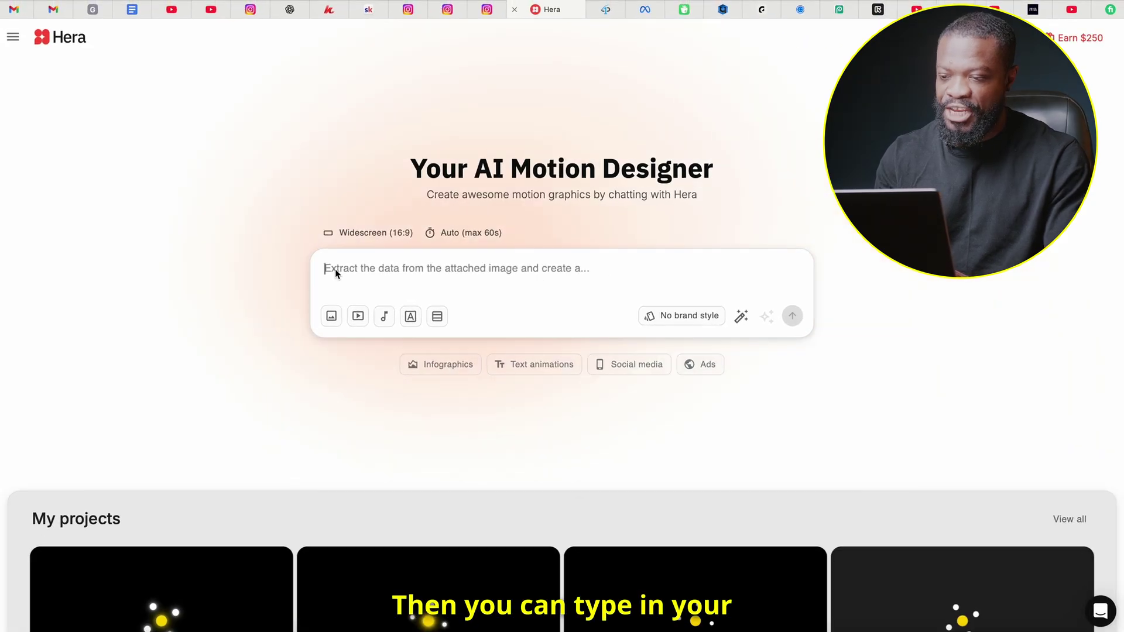
key("ctrl+v")
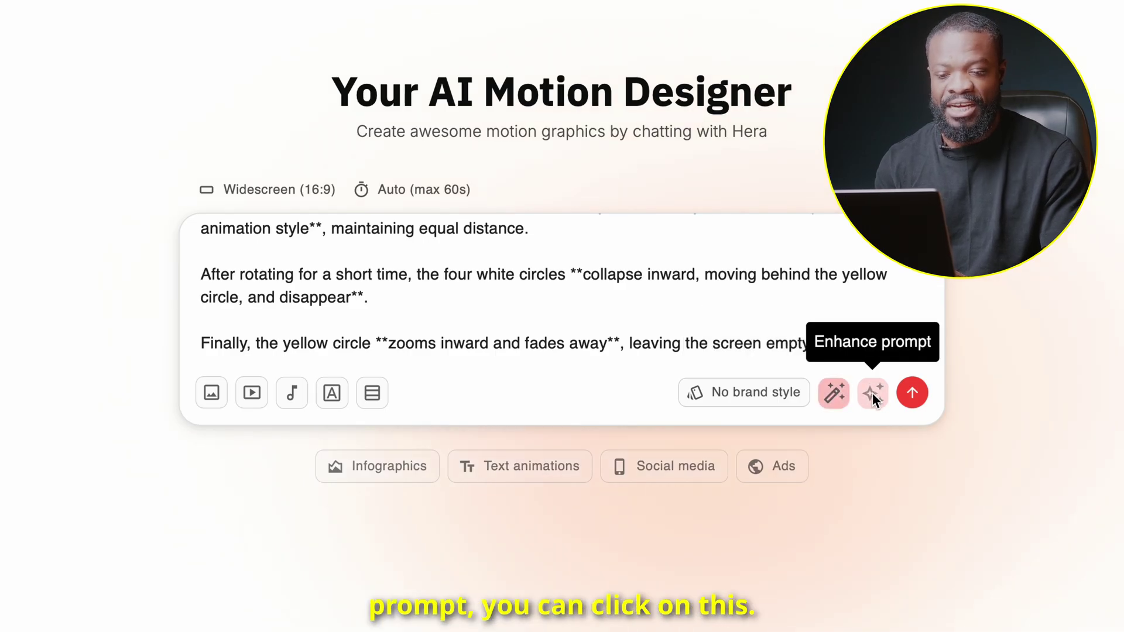
left_click(911, 394)
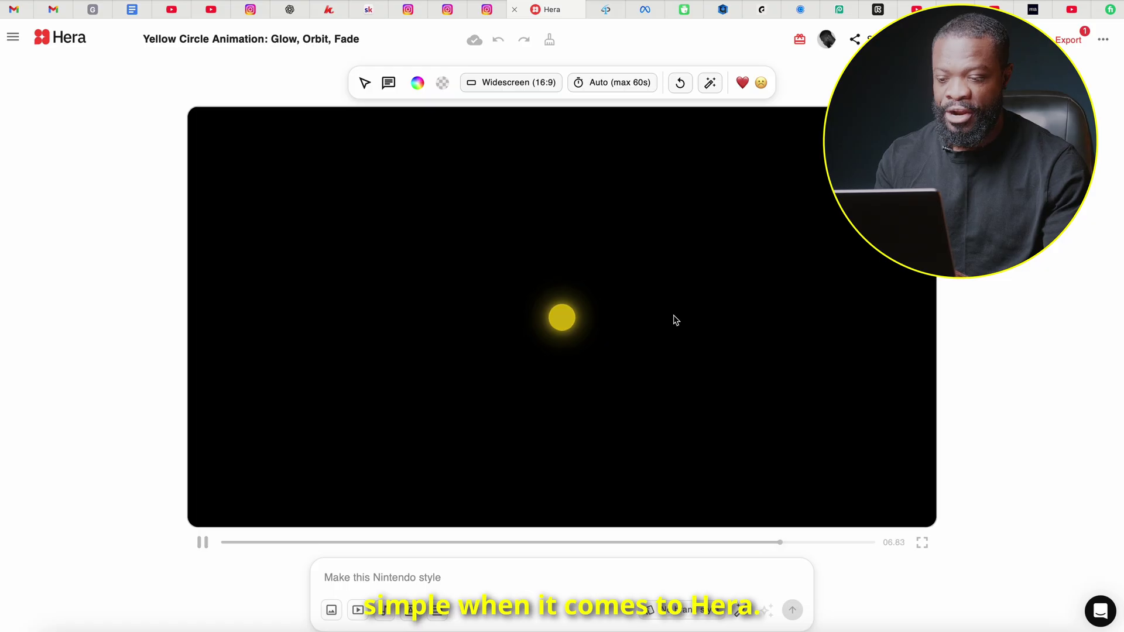
Change Hera's background to near-black plum 221B22 and bring up 1080p MP4 30 fps export options
left_click(417, 85)
left_click_drag(209, 155, 61, 266)
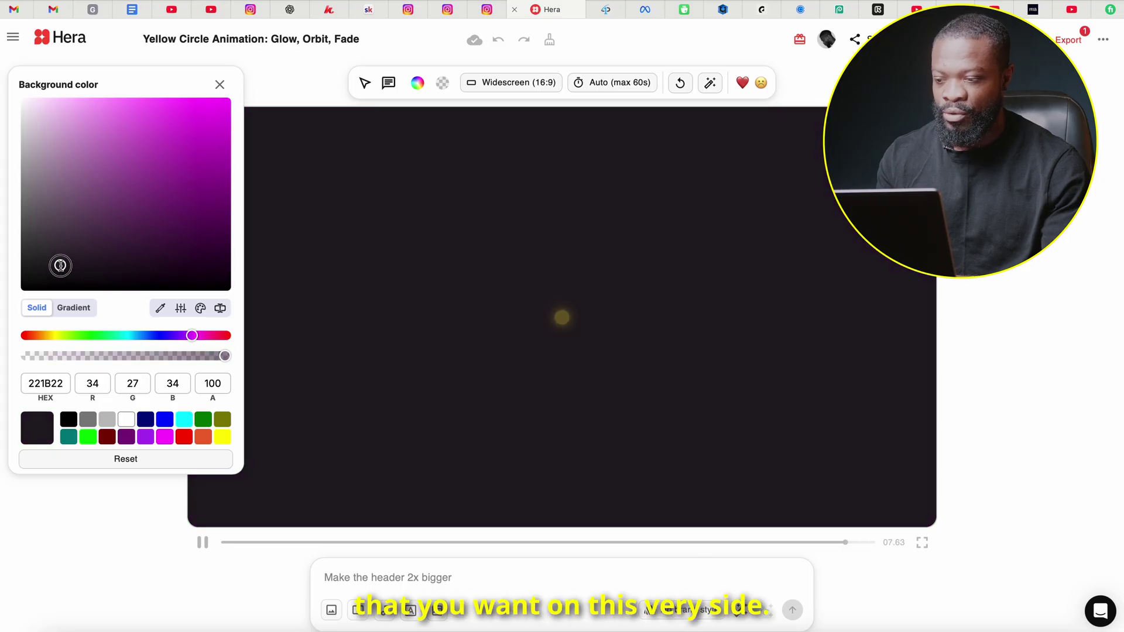
left_click(222, 85)
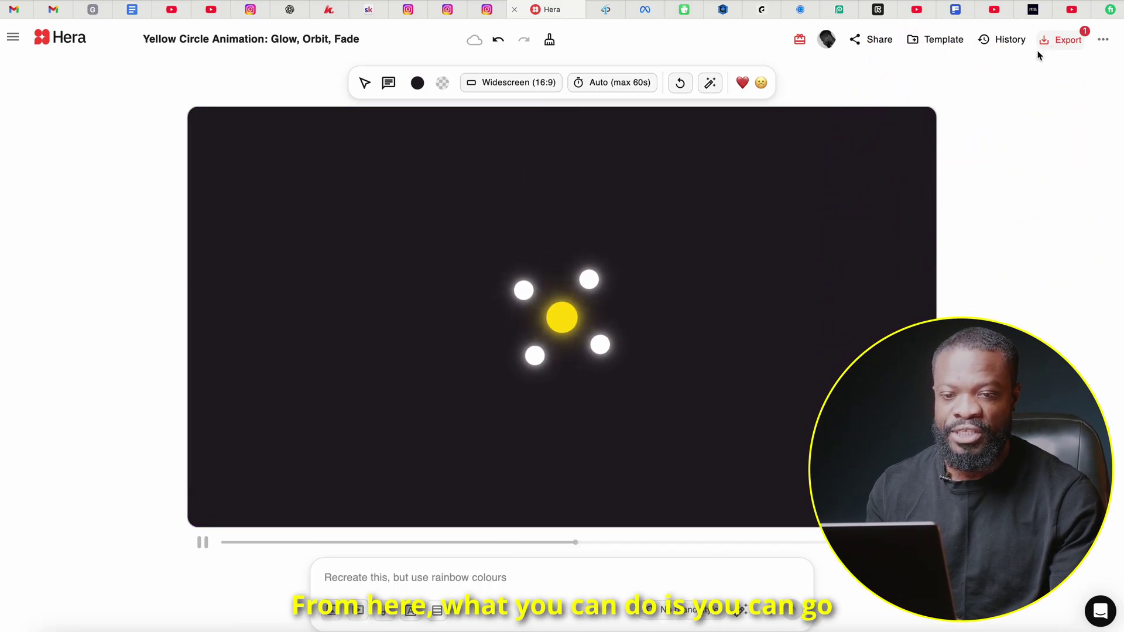
left_click(1053, 40)
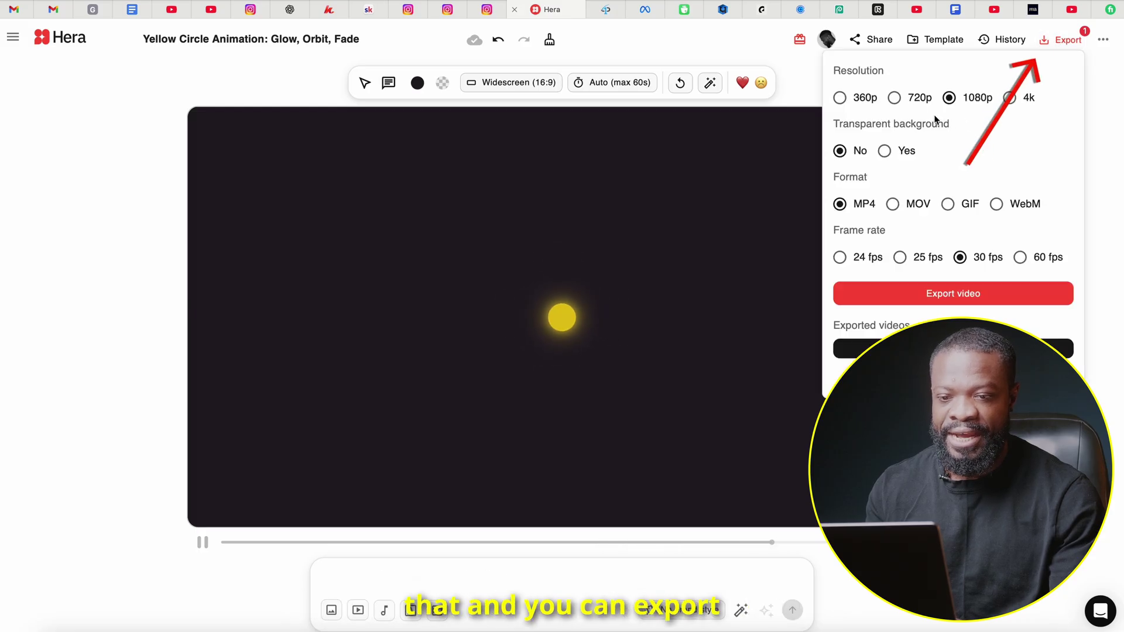